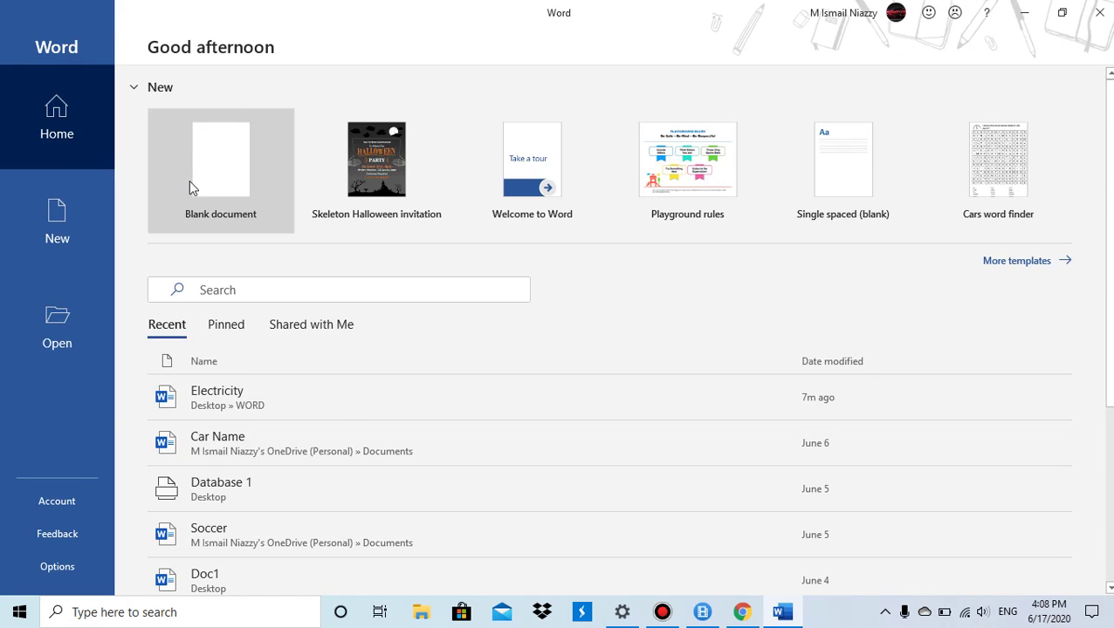
Create a new blank document, Document1, from the Word start screen.
{"action": "left_click", "coordinate": [189, 186]}
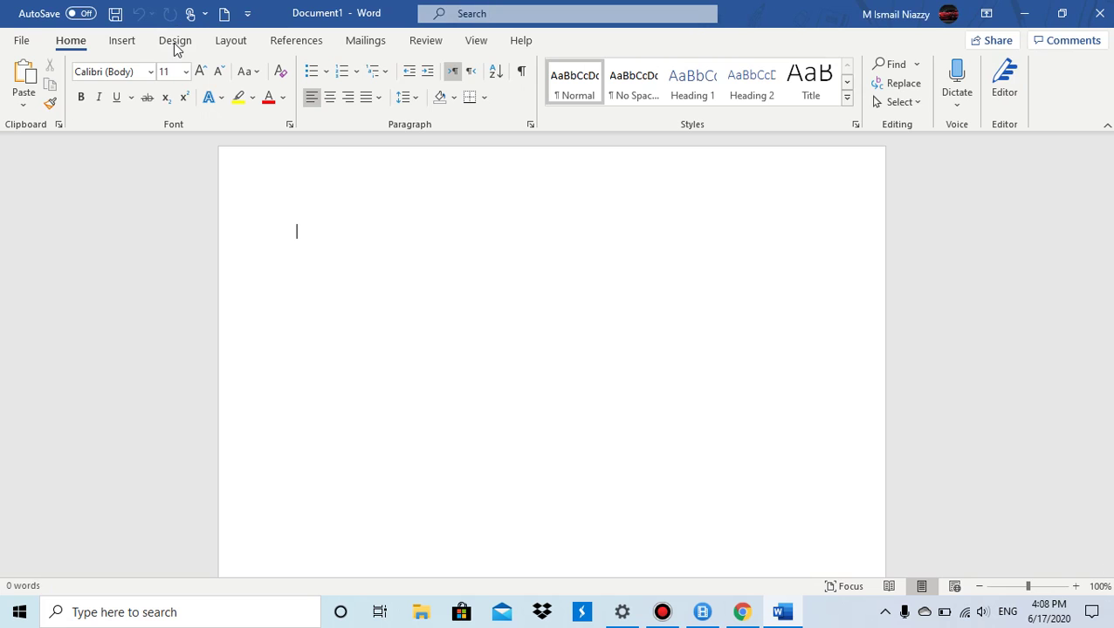
Insert the animated soccer ball from the Sports category of online 3D models.
{"action": "left_click", "coordinate": [122, 42]}
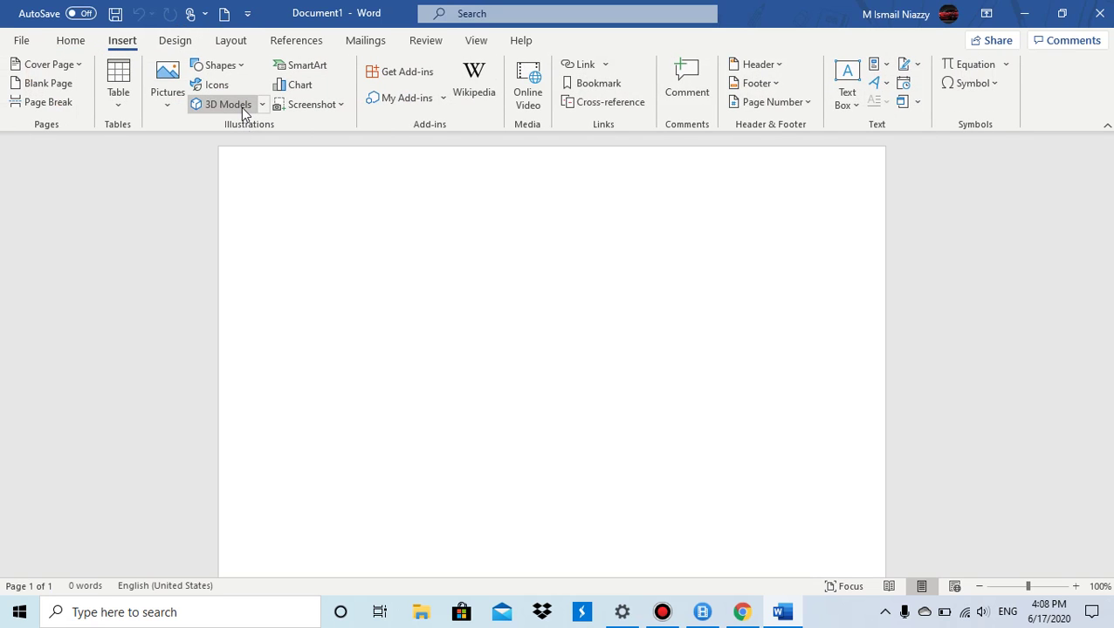
{"action": "left_click", "coordinate": [227, 105]}
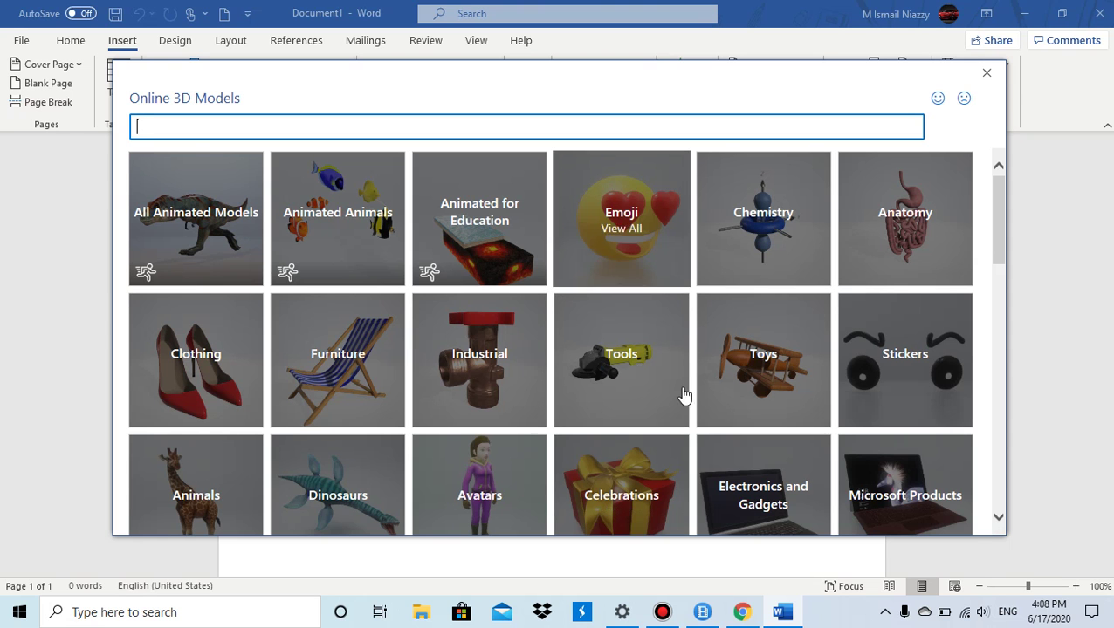
{"action": "scroll", "coordinate": [443, 350], "scroll_direction": "down", "scroll_amount": 15}
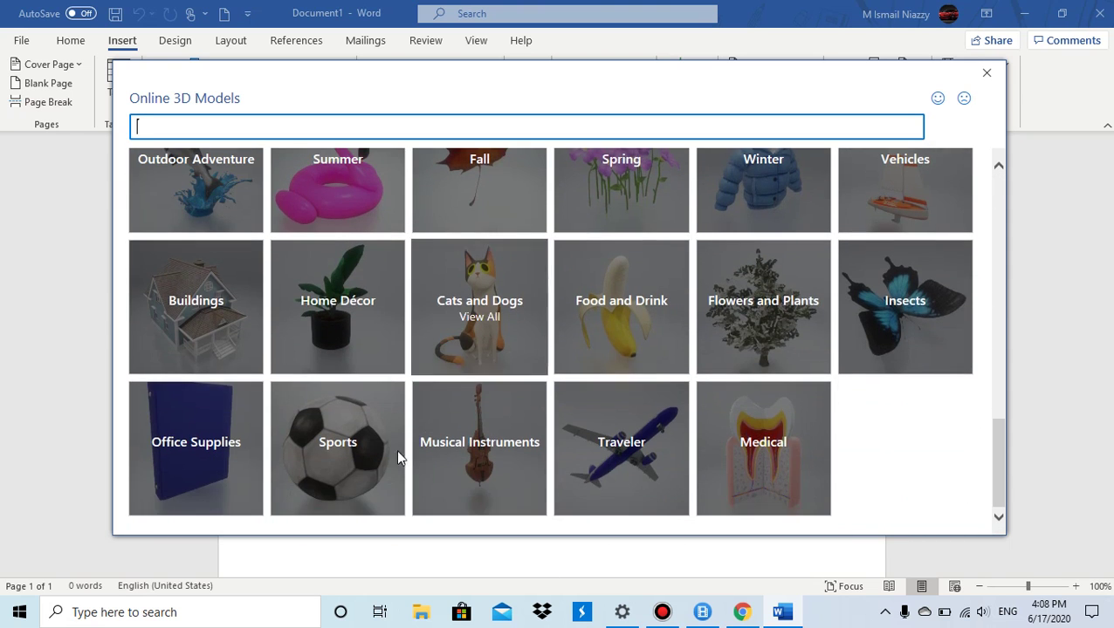
{"action": "left_click", "coordinate": [344, 445]}
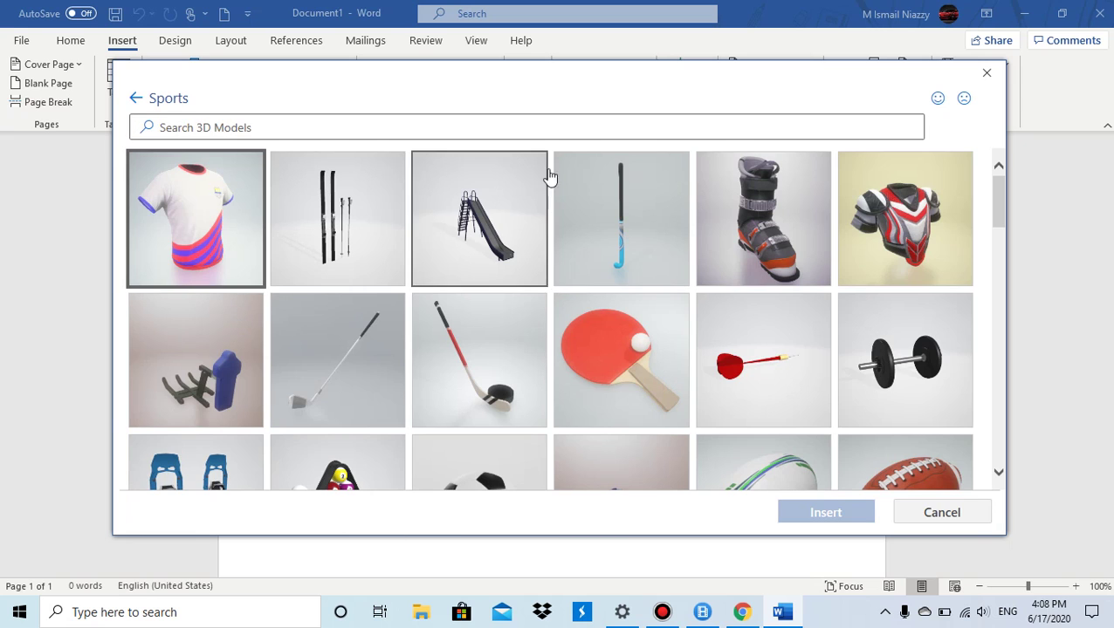
{"action": "scroll", "coordinate": [457, 398], "scroll_direction": "down", "scroll_amount": 4}
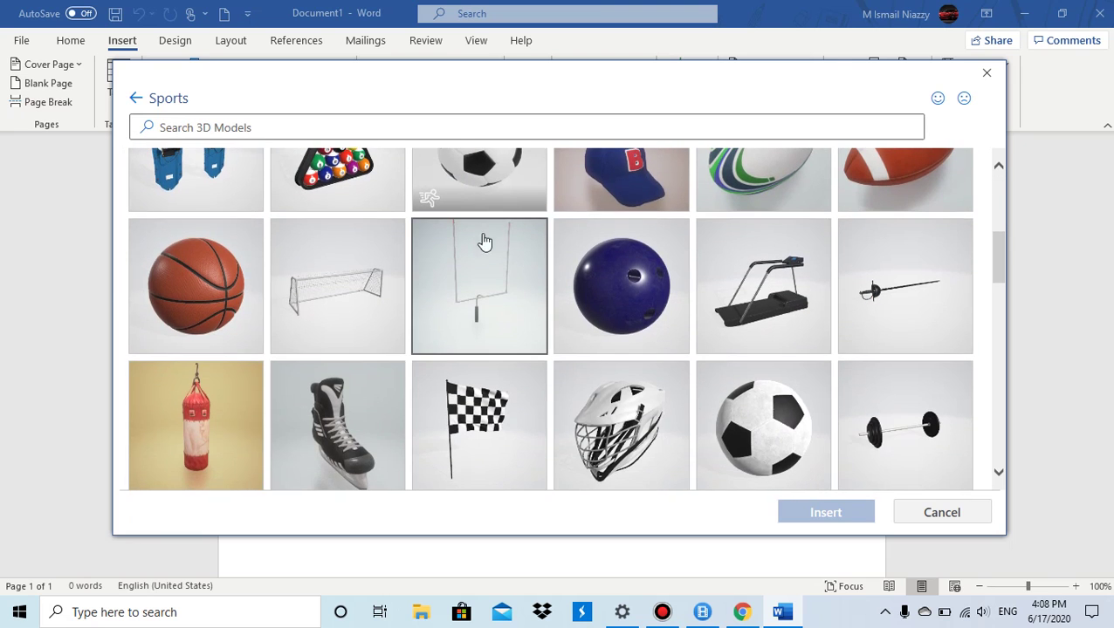
{"action": "scroll", "coordinate": [485, 242], "scroll_direction": "up", "scroll_amount": 1}
{"action": "left_click", "coordinate": [424, 244]}
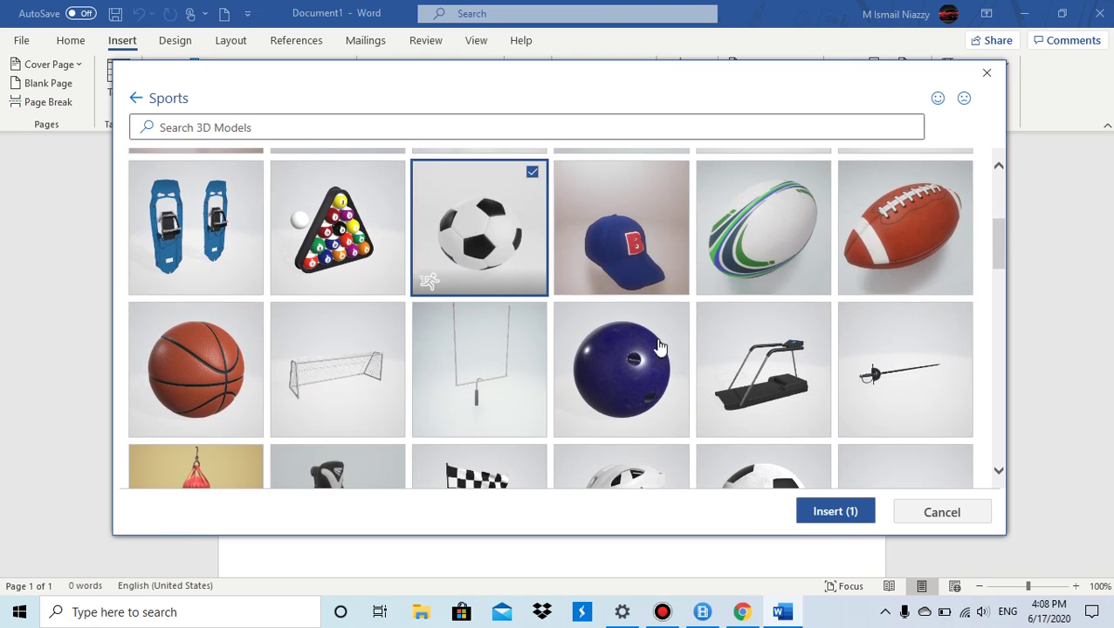
{"action": "left_click", "coordinate": [831, 515]}
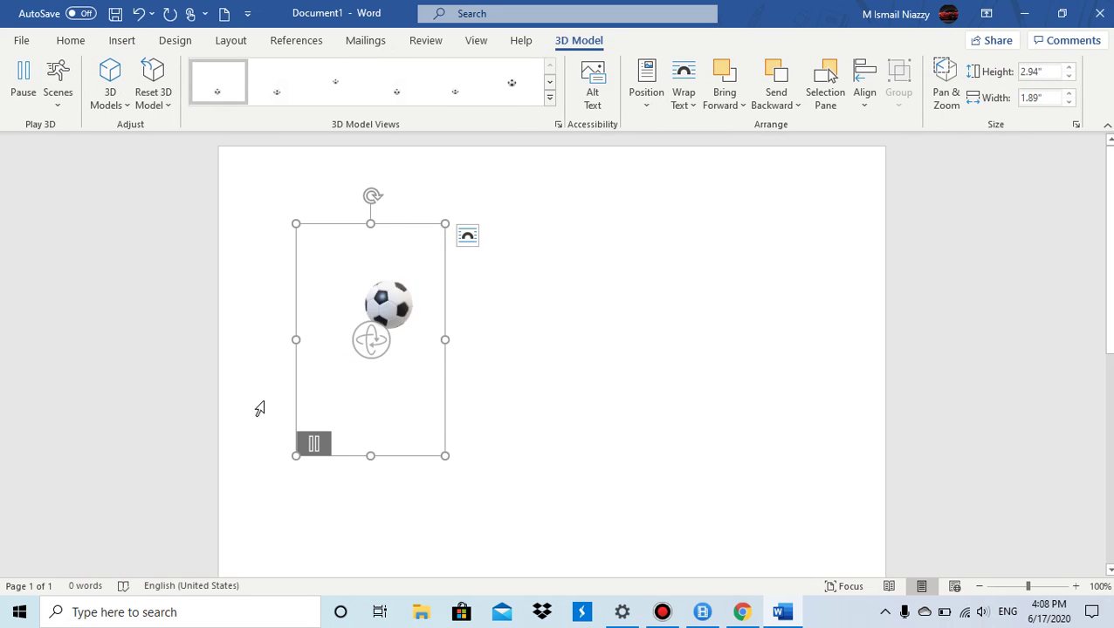
Pause and resume the ball's animation, then preview In line, Square and Tight wrapping without applying.
{"action": "left_click", "coordinate": [313, 444]}
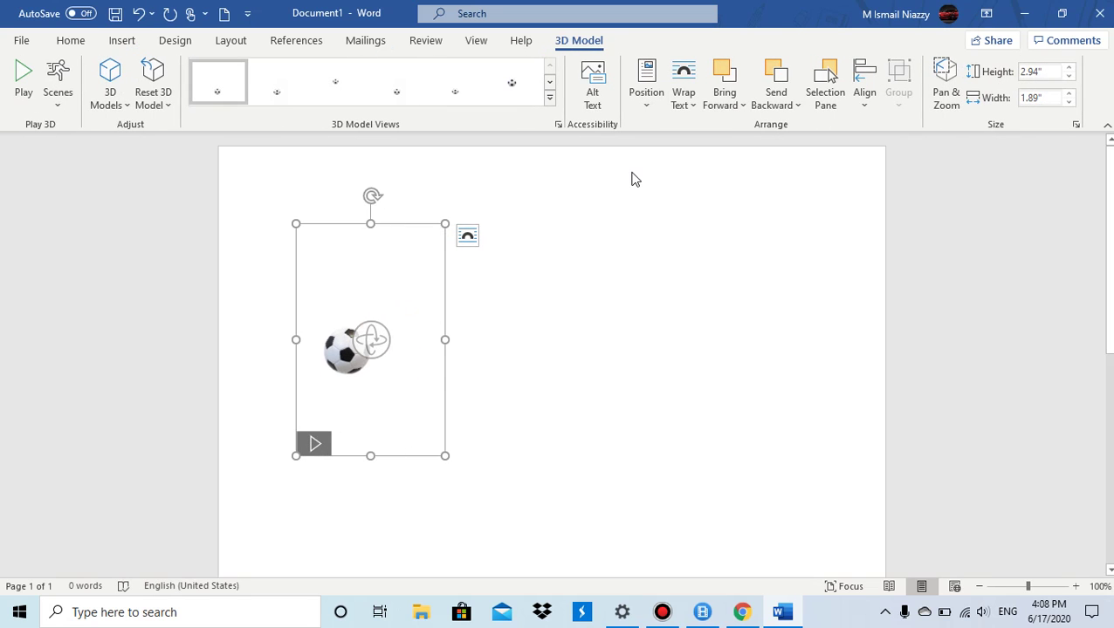
{"action": "left_click", "coordinate": [310, 453]}
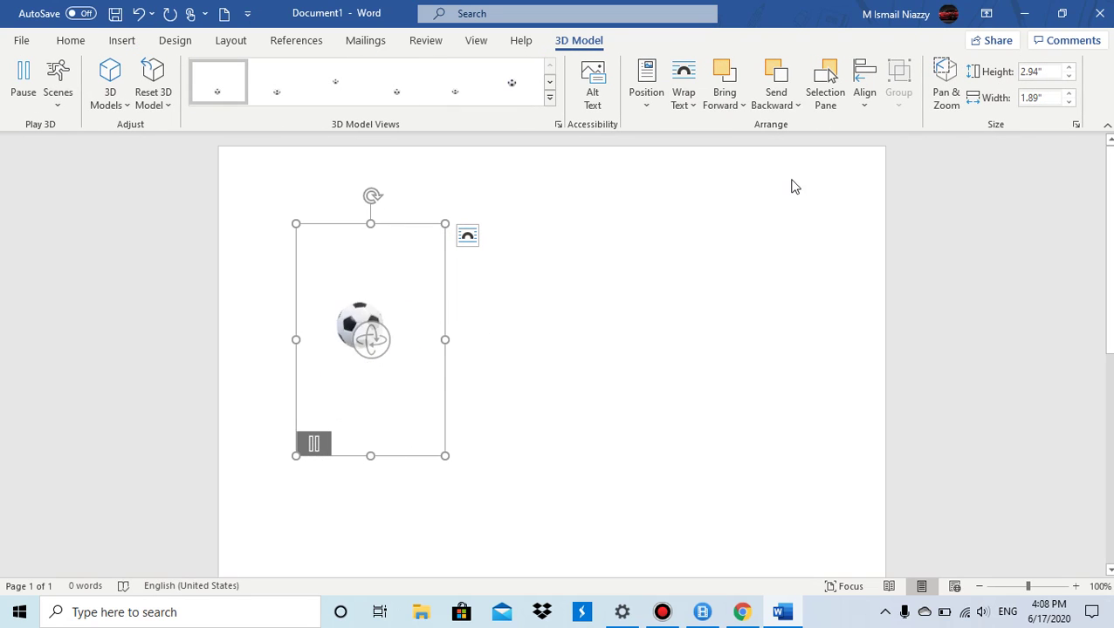
{"action": "left_click", "coordinate": [687, 101]}
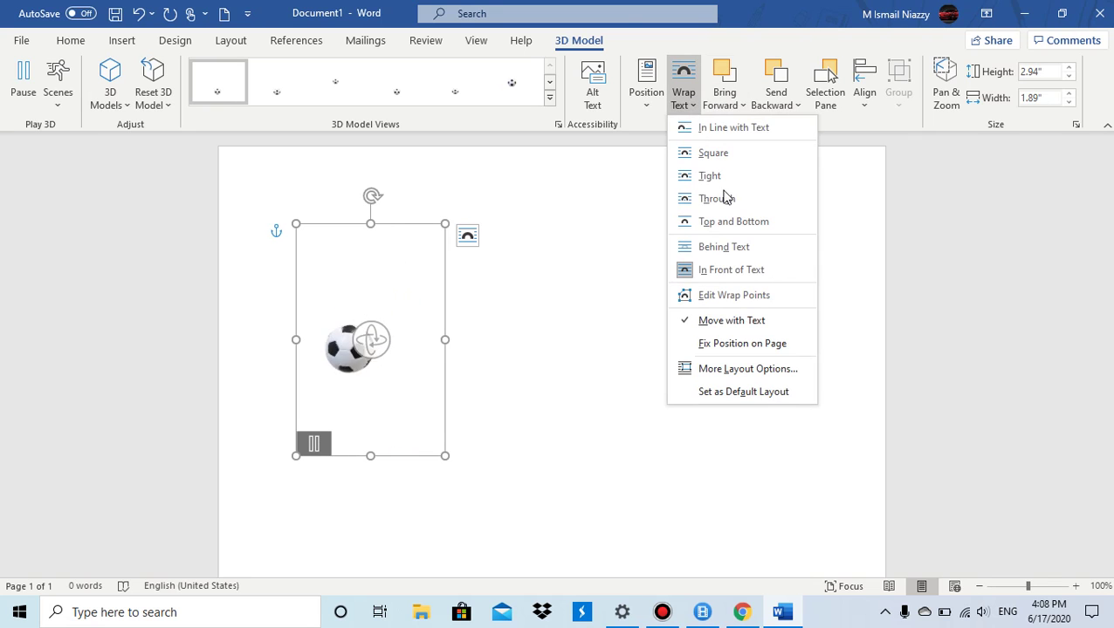
{"action": "left_click", "coordinate": [725, 370]}
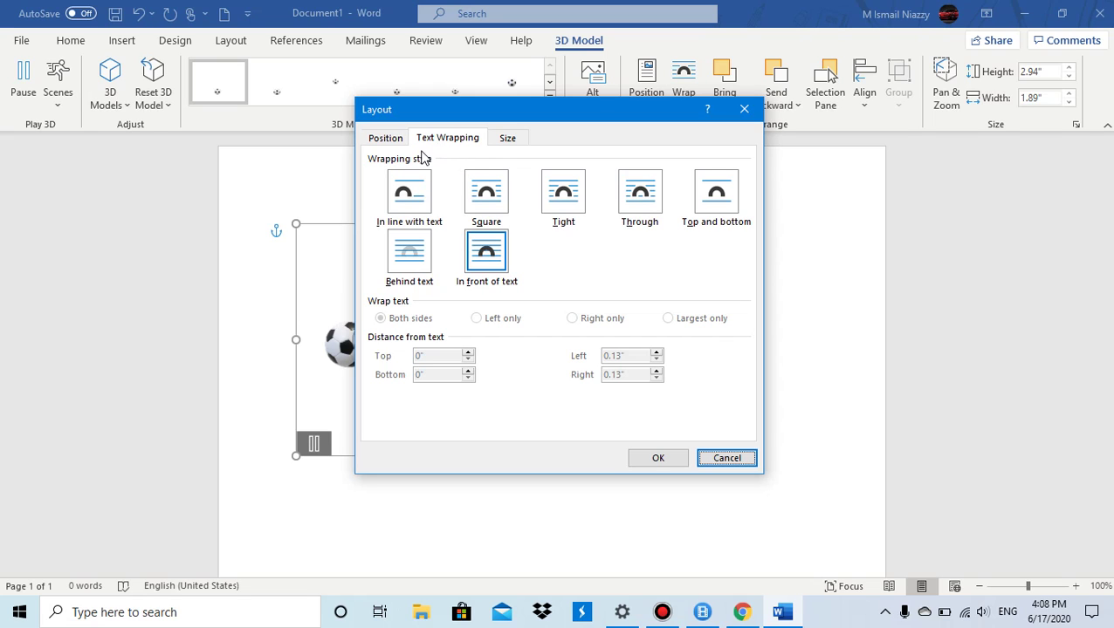
{"action": "left_click", "coordinate": [407, 206]}
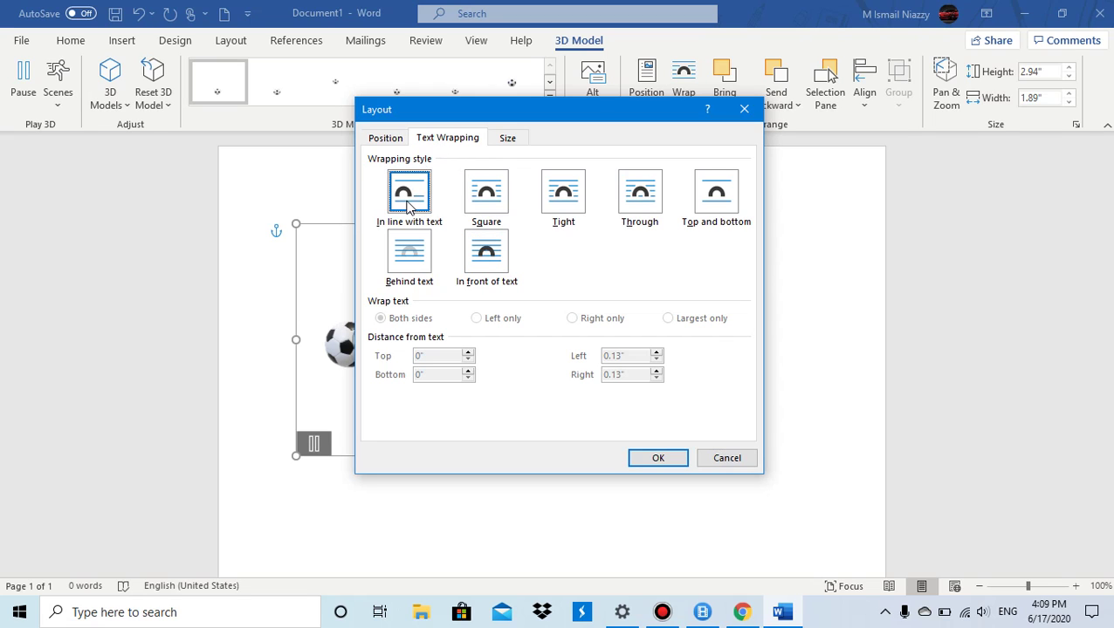
{"action": "left_click", "coordinate": [478, 209]}
{"action": "left_click", "coordinate": [558, 211]}
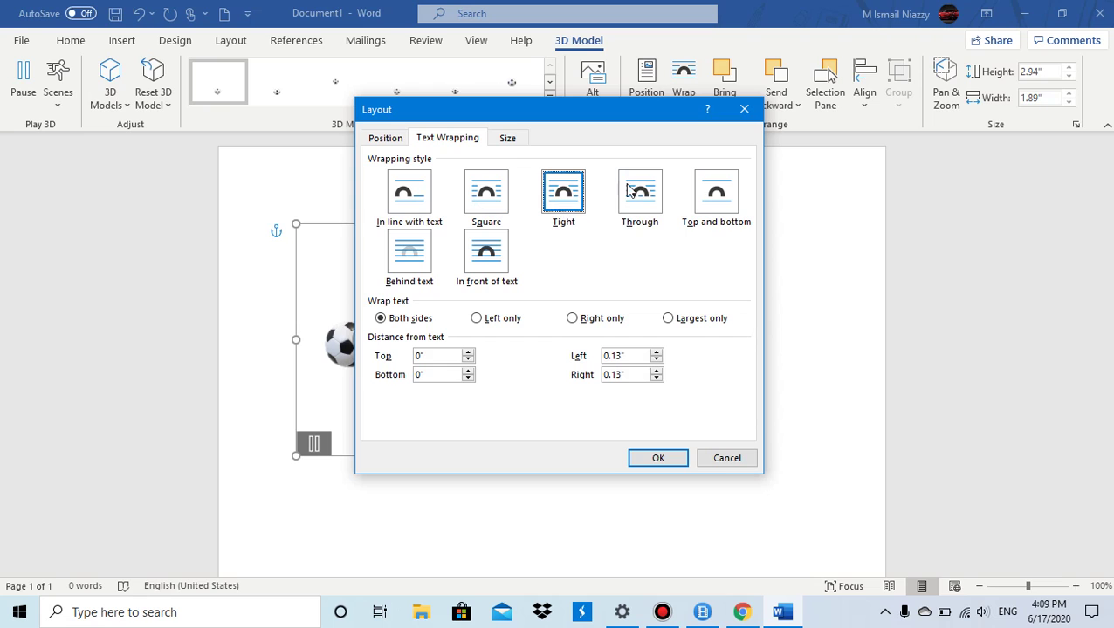
{"action": "left_click", "coordinate": [743, 111]}
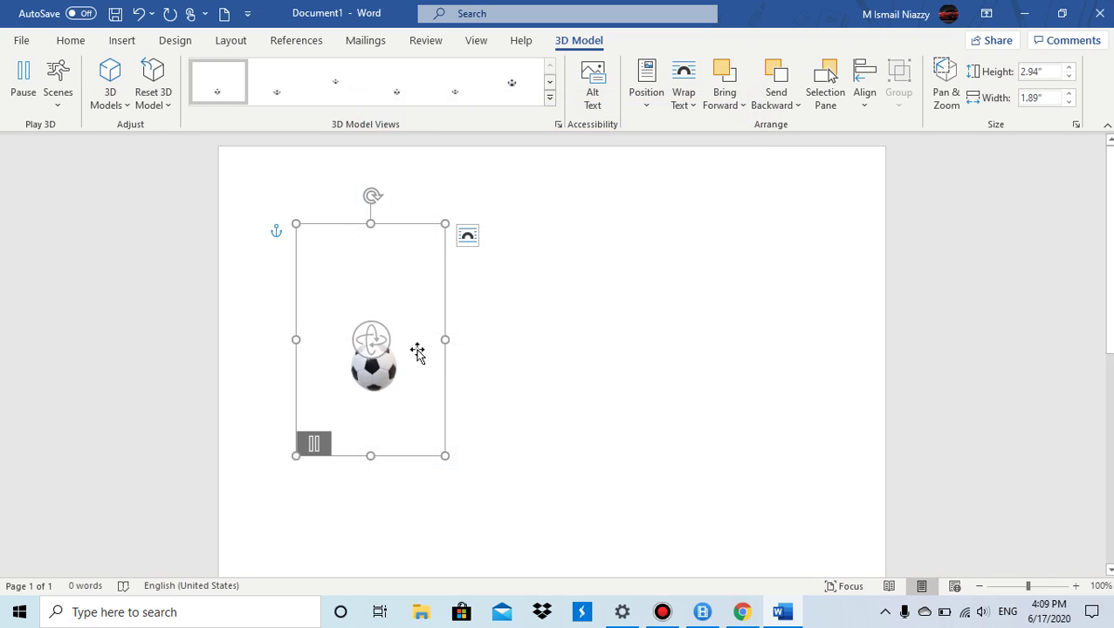
Cut the soccer ball and close the blank document without saving, keeping the clipboard contents.
{"action": "key", "text": "Delete"}
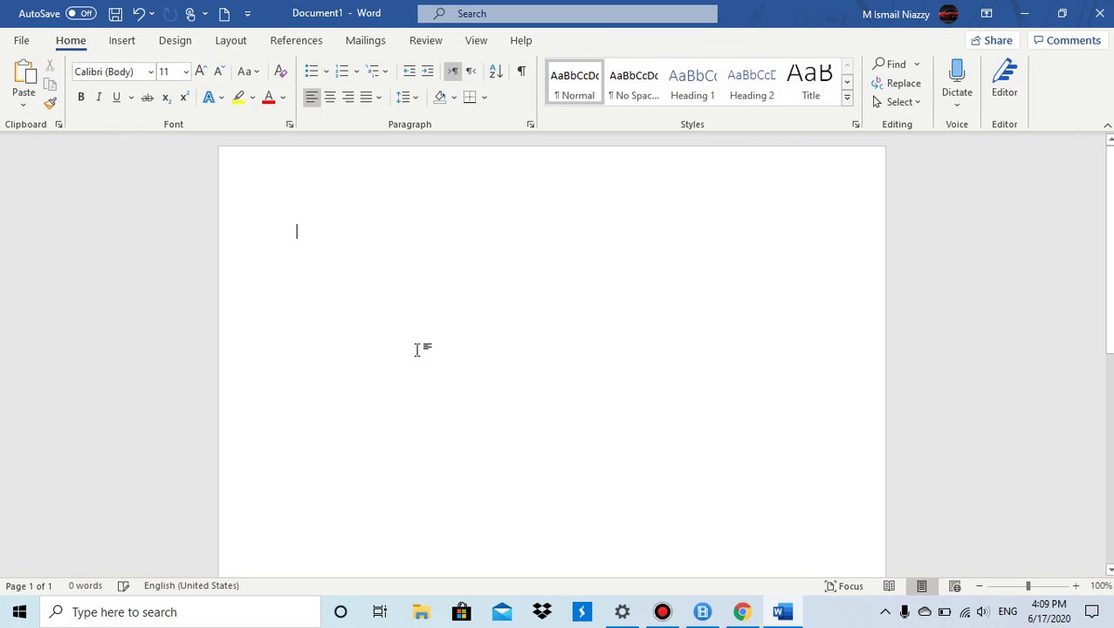
{"action": "left_click", "coordinate": [1099, 13]}
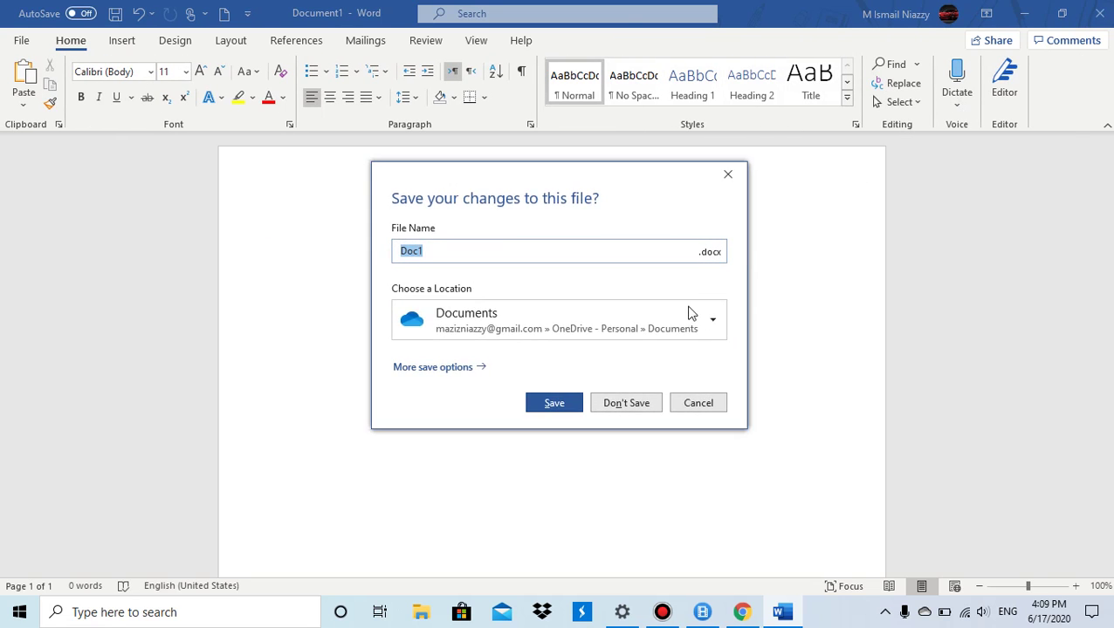
{"action": "left_click", "coordinate": [651, 404]}
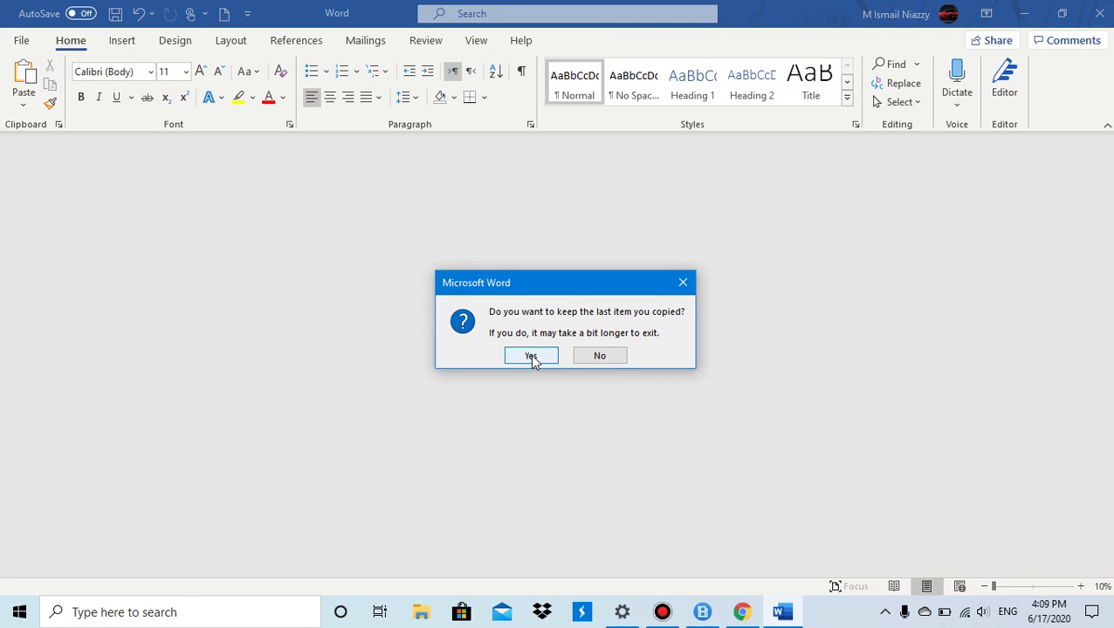
{"action": "left_click", "coordinate": [532, 357]}
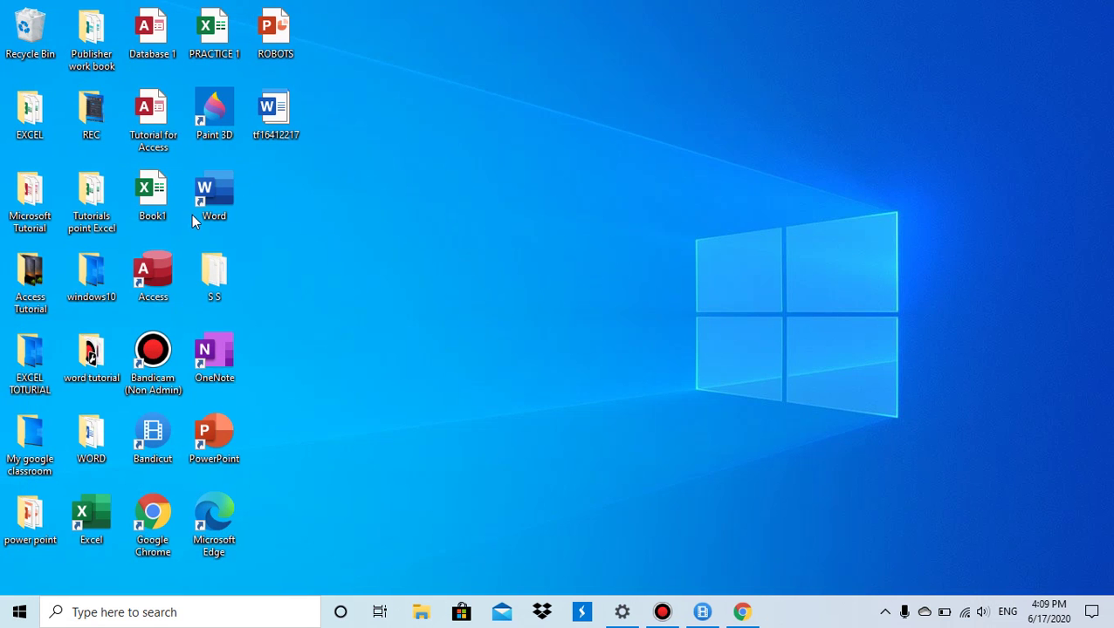
Relaunch Word, open the recent Electricity document and paste the soccer ball into it.
{"action": "double_click", "coordinate": [214, 197]}
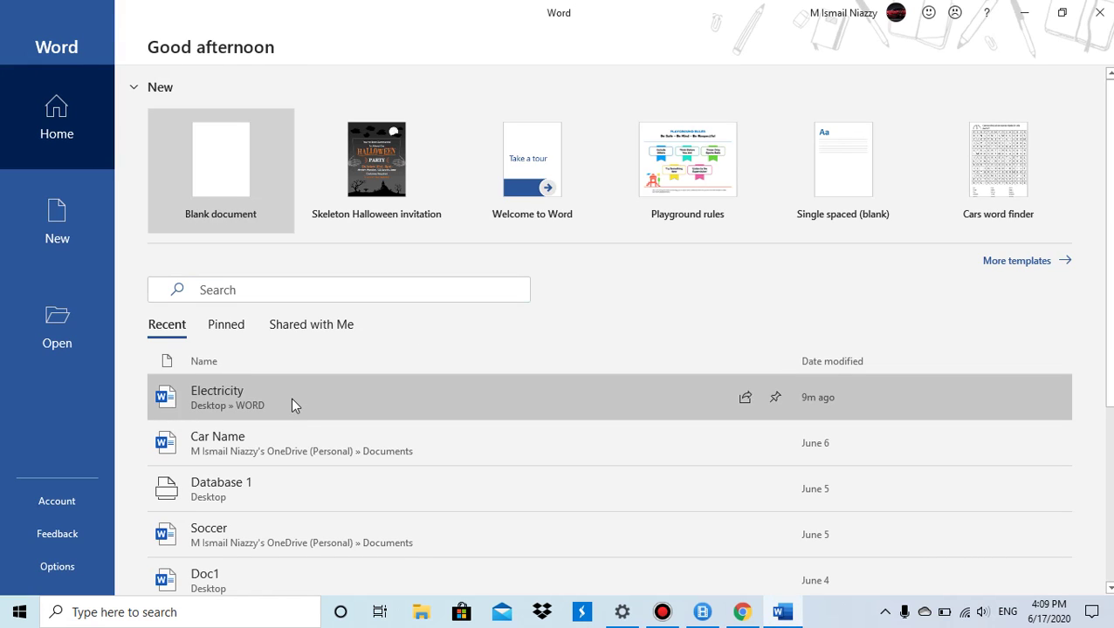
{"action": "left_click", "coordinate": [291, 403]}
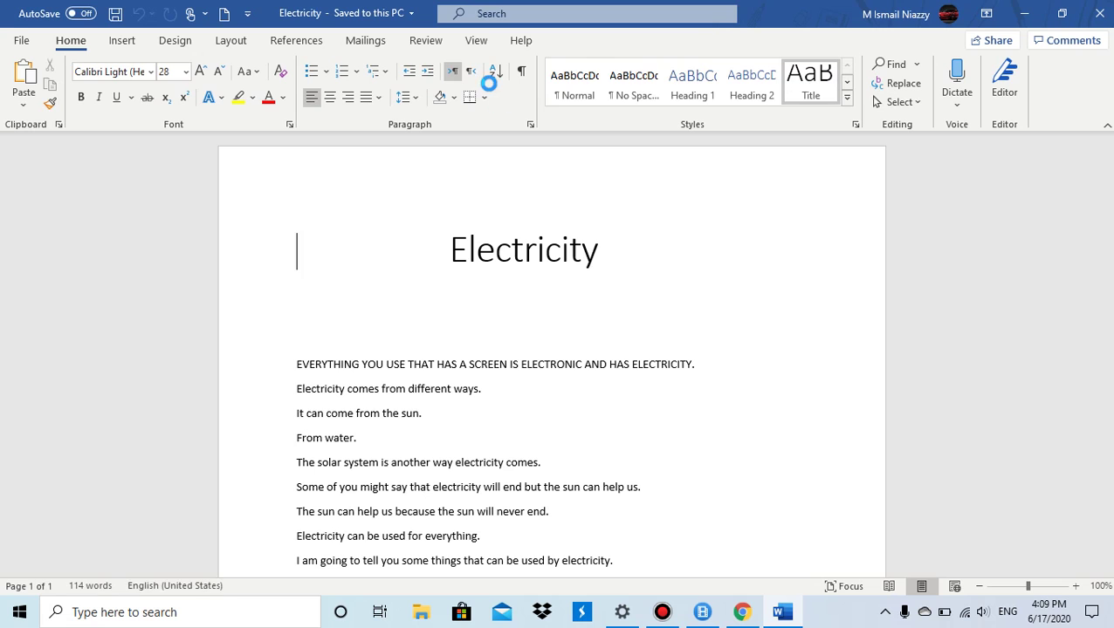
{"action": "key", "text": "ctrl+v"}
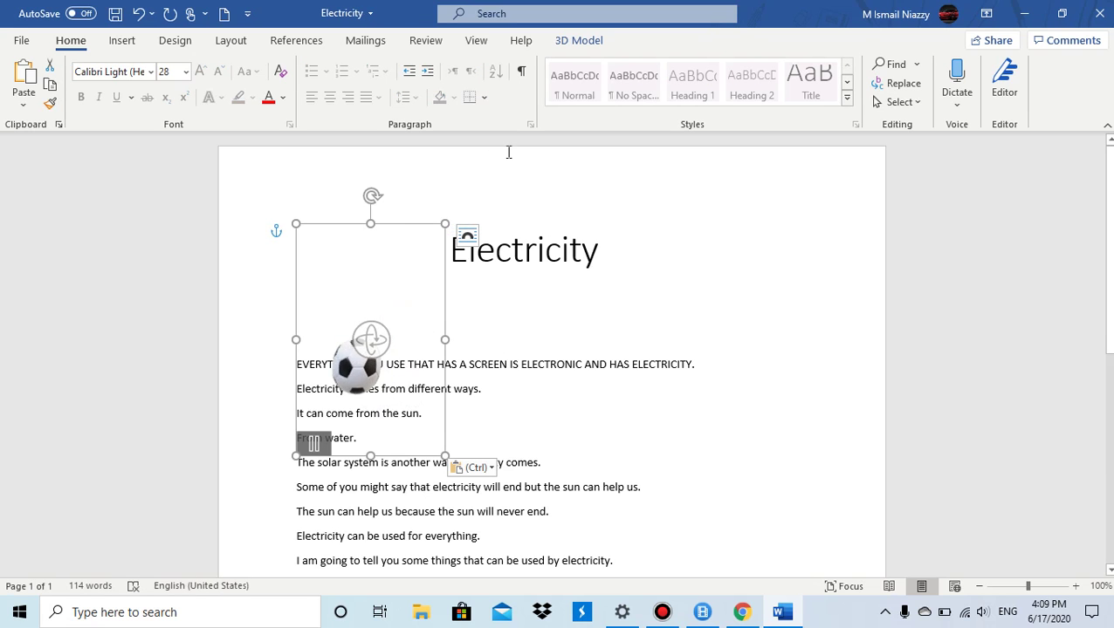
Set the 3D model's current text wrapping as the default layout.
{"action": "left_click", "coordinate": [579, 40]}
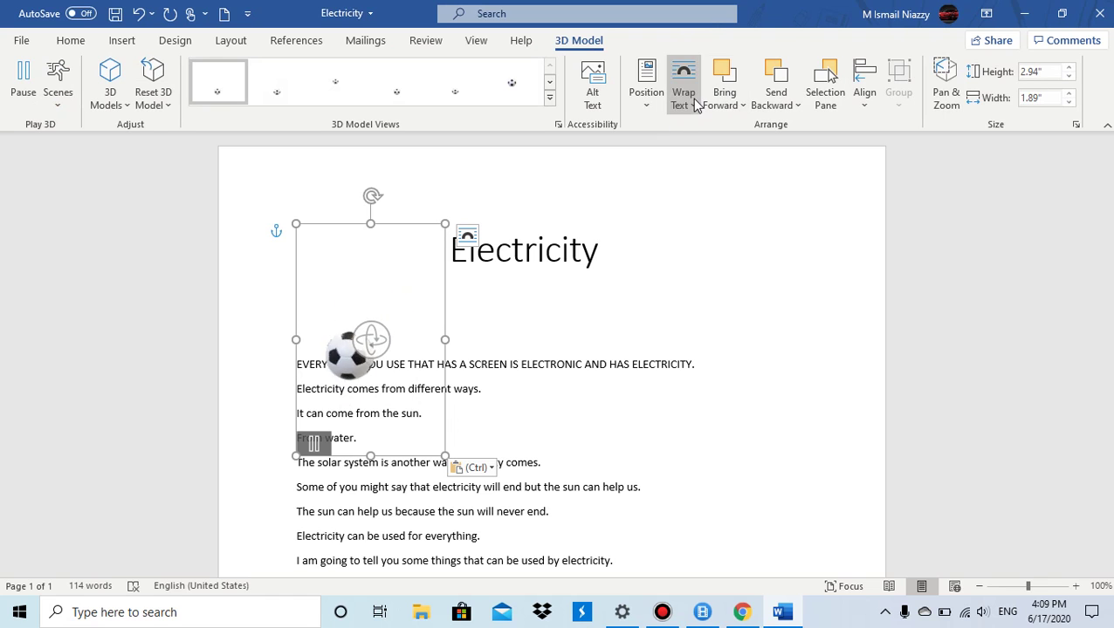
{"action": "left_click", "coordinate": [682, 98]}
{"action": "left_click", "coordinate": [729, 392]}
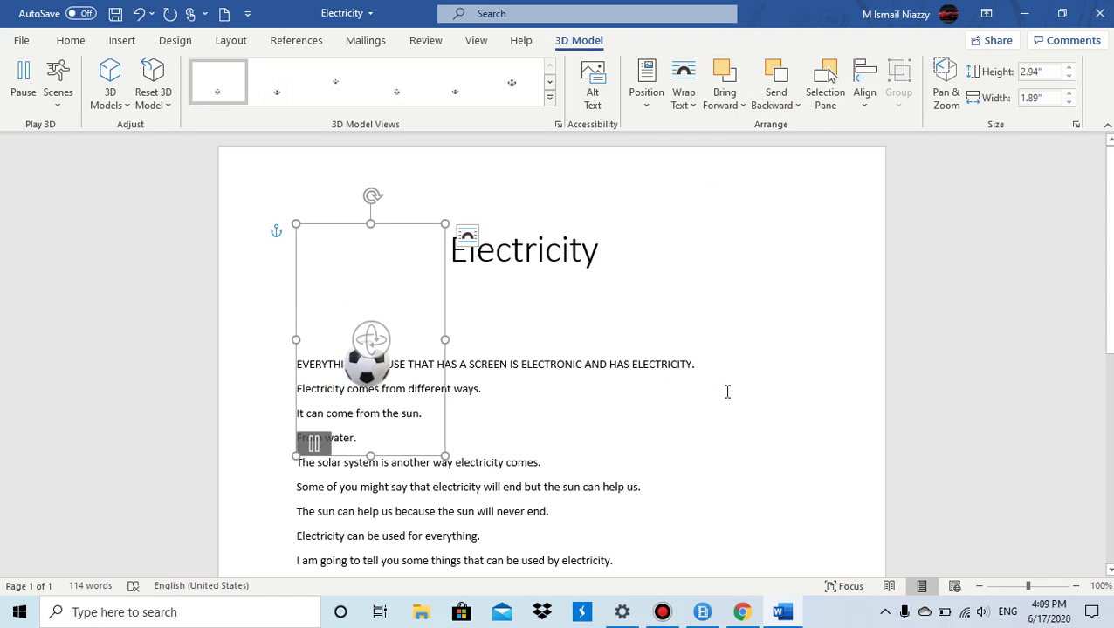
Preview every wrapping style, then apply Square wrapping with 0.7" top and 0.4" bottom spacing.
{"action": "left_click", "coordinate": [684, 94]}
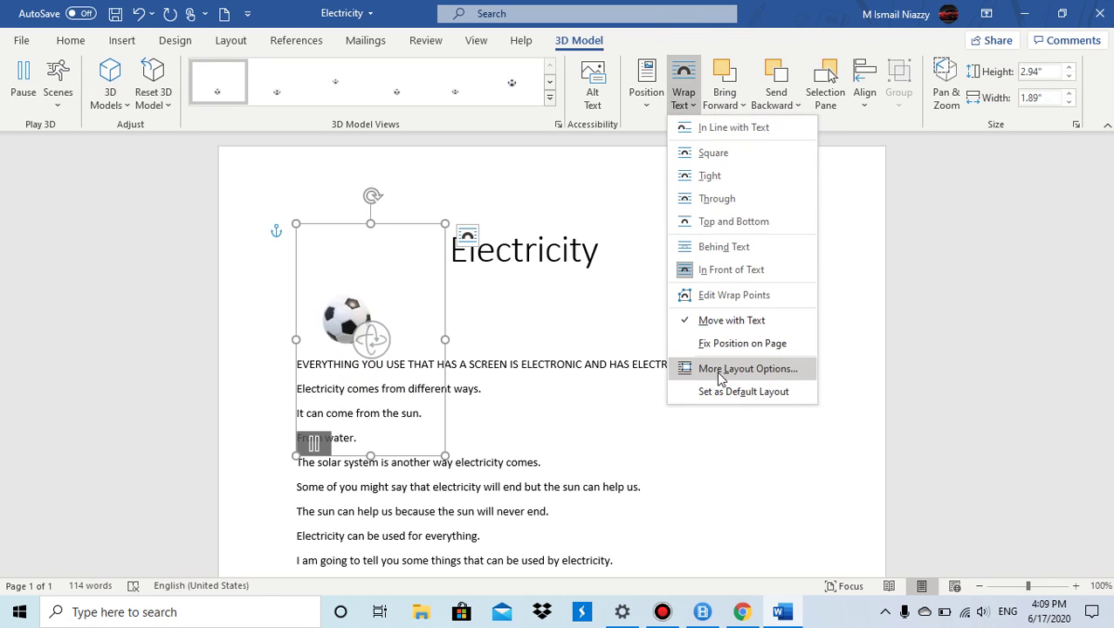
{"action": "left_click", "coordinate": [735, 370]}
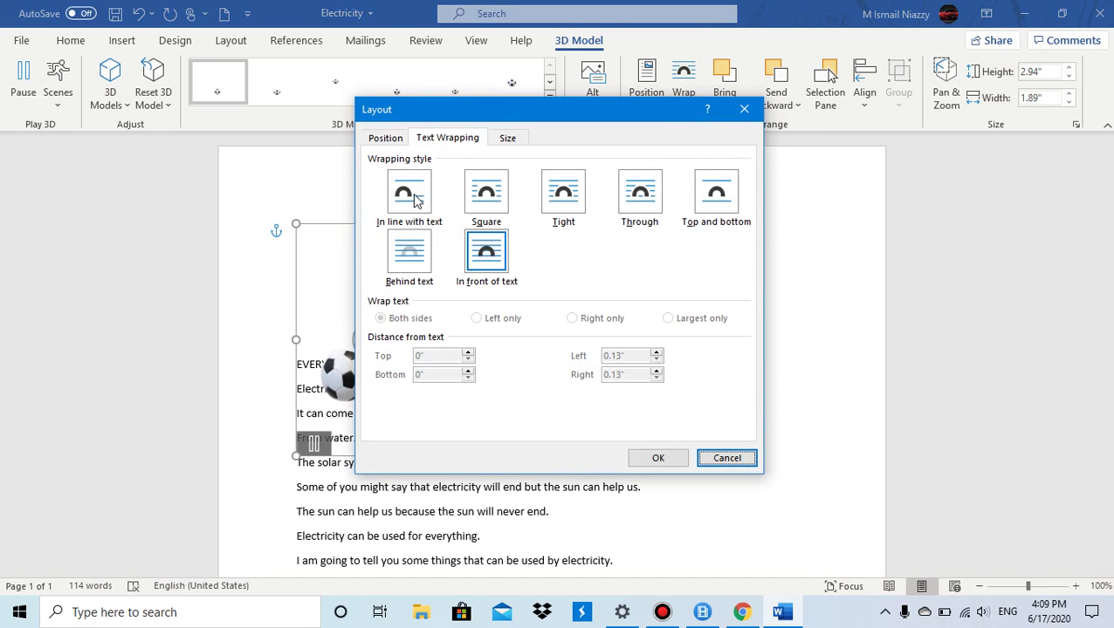
{"action": "left_click", "coordinate": [417, 201]}
{"action": "left_click", "coordinate": [497, 202]}
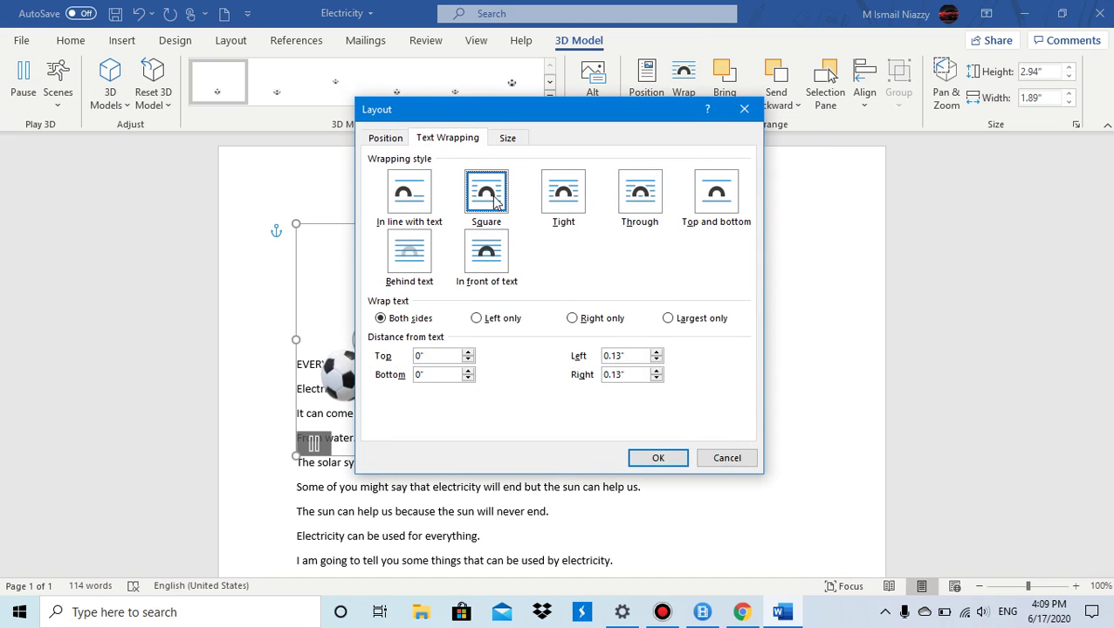
{"action": "left_click_drag", "start_coordinate": [548, 124], "coordinate": [759, 184]}
{"action": "left_click", "coordinate": [779, 262]}
{"action": "left_click", "coordinate": [855, 260]}
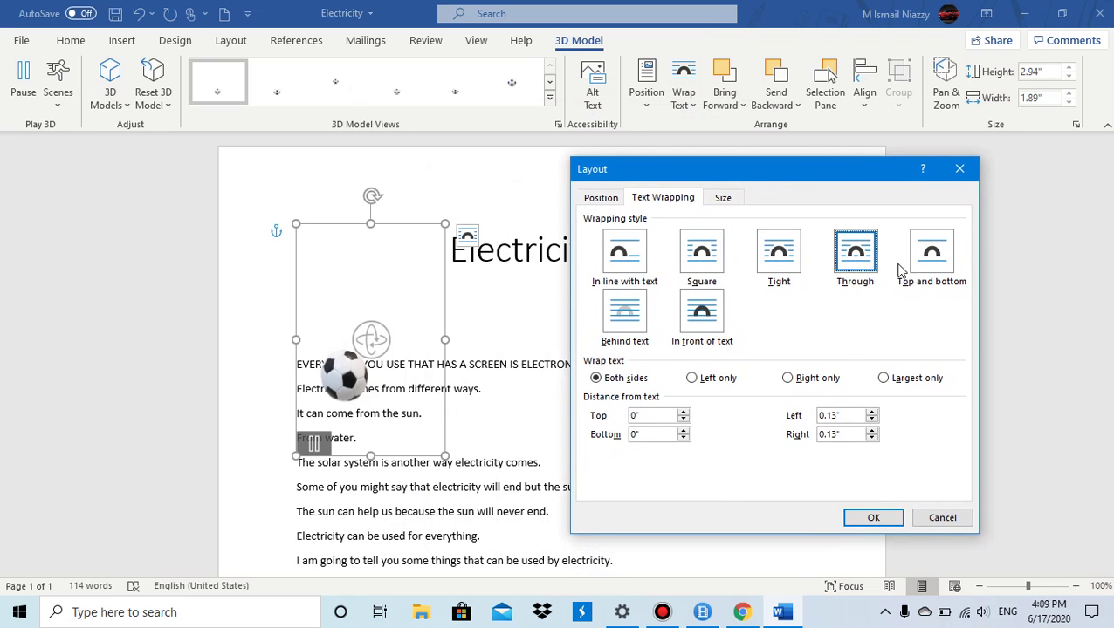
{"action": "left_click", "coordinate": [639, 331]}
{"action": "left_click", "coordinate": [697, 322]}
{"action": "left_click", "coordinate": [623, 262]}
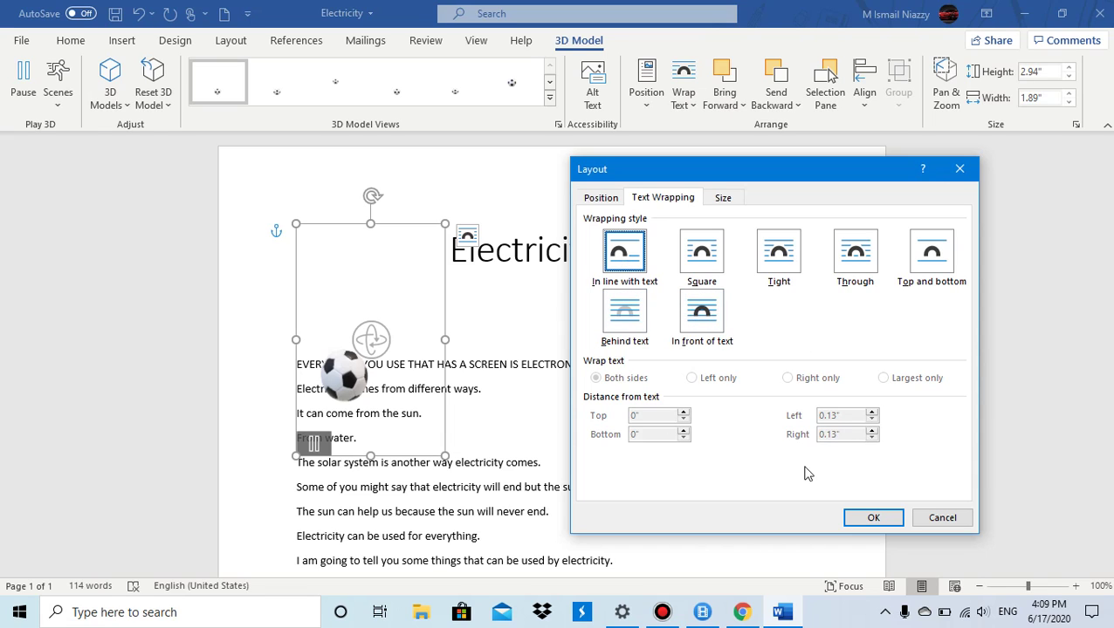
{"action": "left_click", "coordinate": [710, 256]}
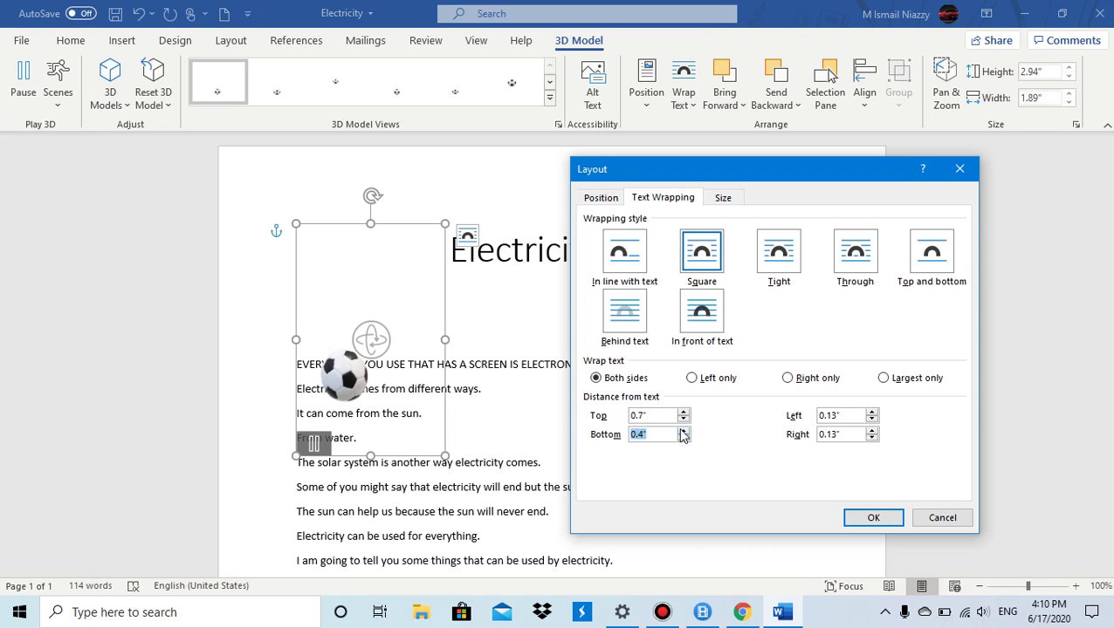
{"action": "left_click", "coordinate": [874, 518]}
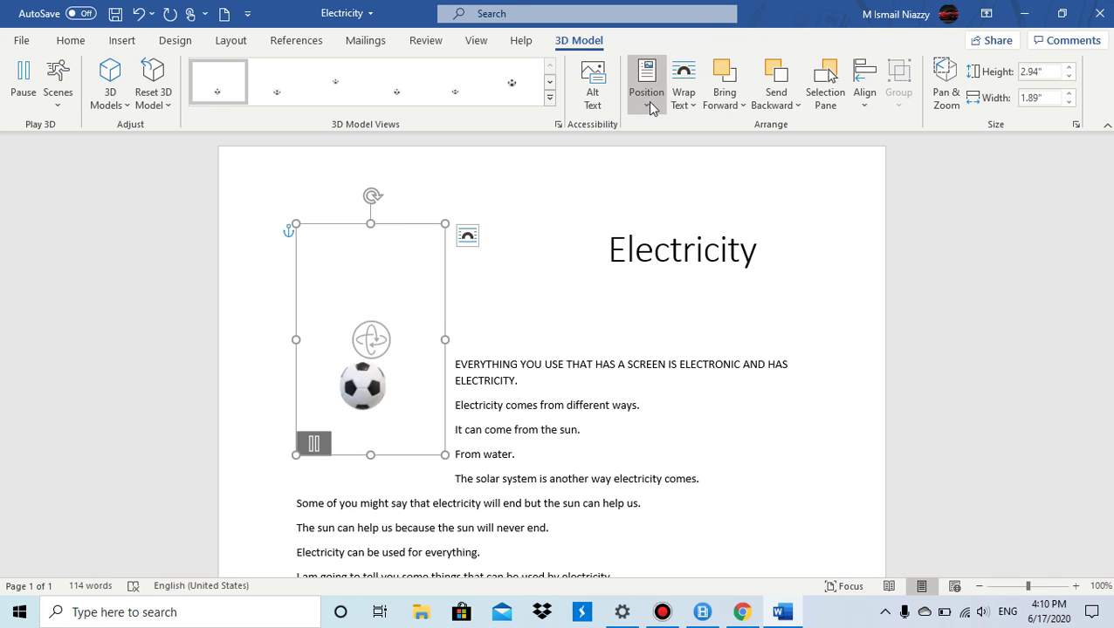
Apply Tight wrapping to the soccer ball with 1" top and 0.1" bottom distance.
{"action": "left_click", "coordinate": [682, 98]}
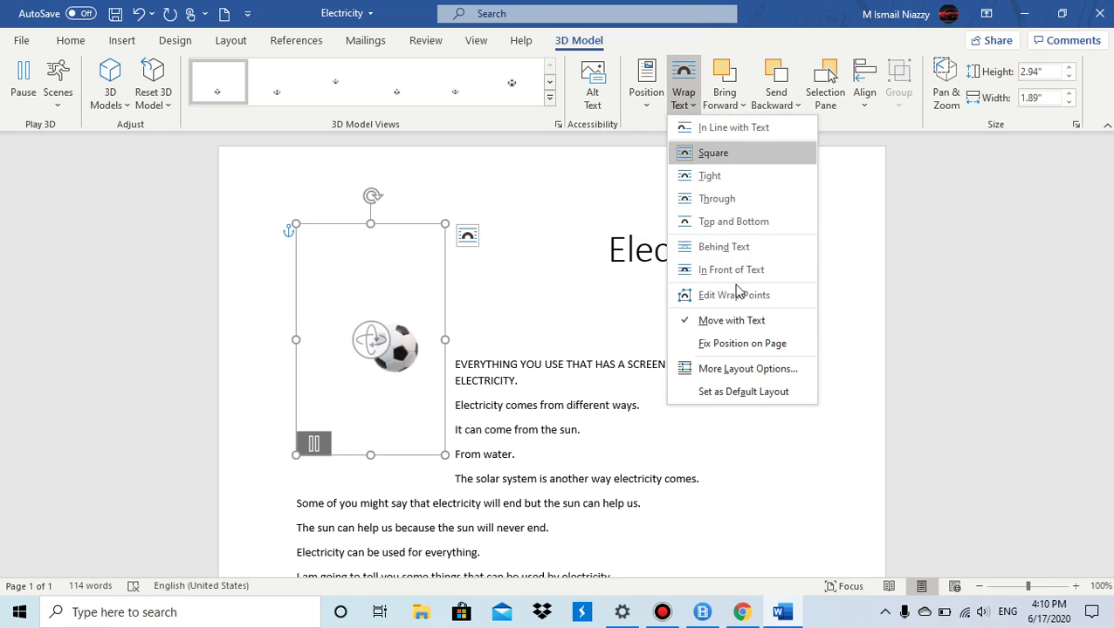
{"action": "left_click", "coordinate": [721, 373]}
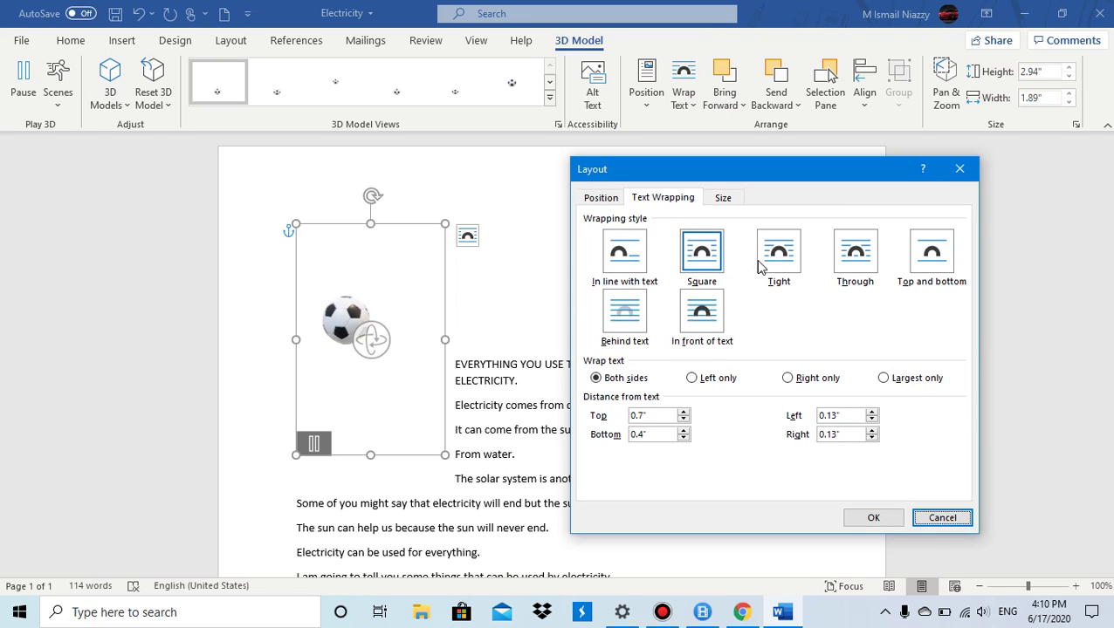
{"action": "left_click", "coordinate": [777, 252]}
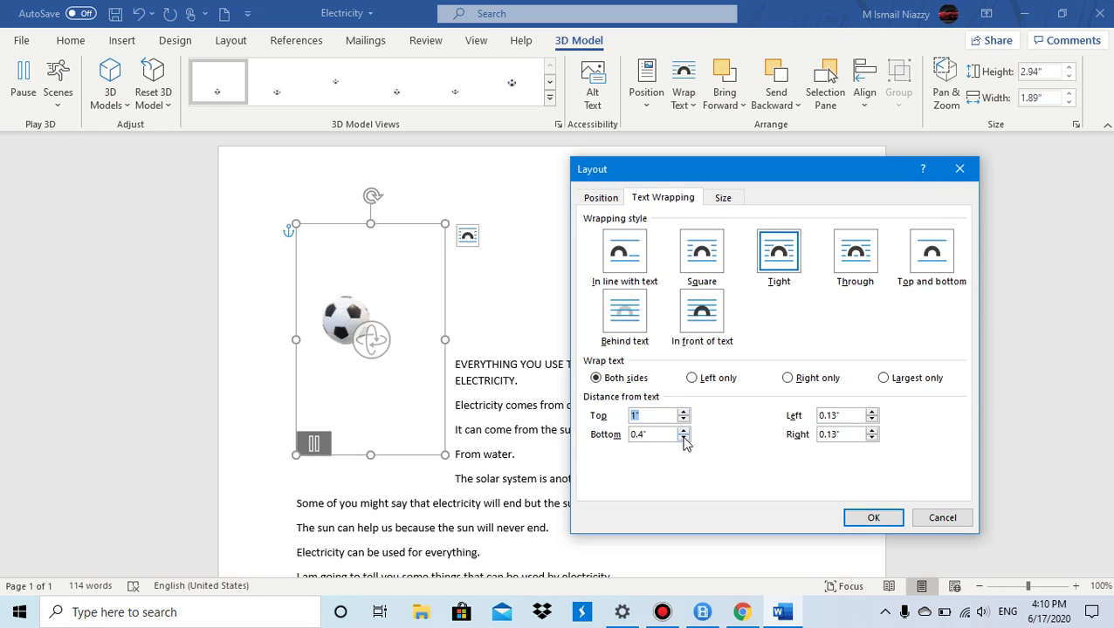
{"action": "left_click", "coordinate": [873, 517]}
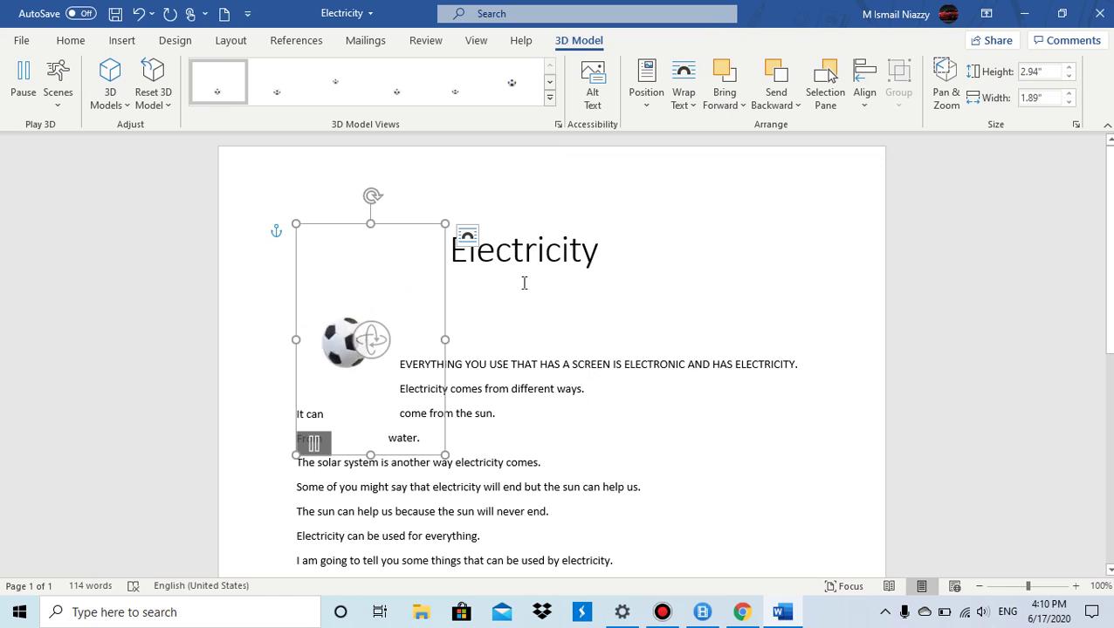
Apply Through wrapping with 1.4" top, 0.8" bottom and 0.4" left spacing.
{"action": "left_click", "coordinate": [684, 97]}
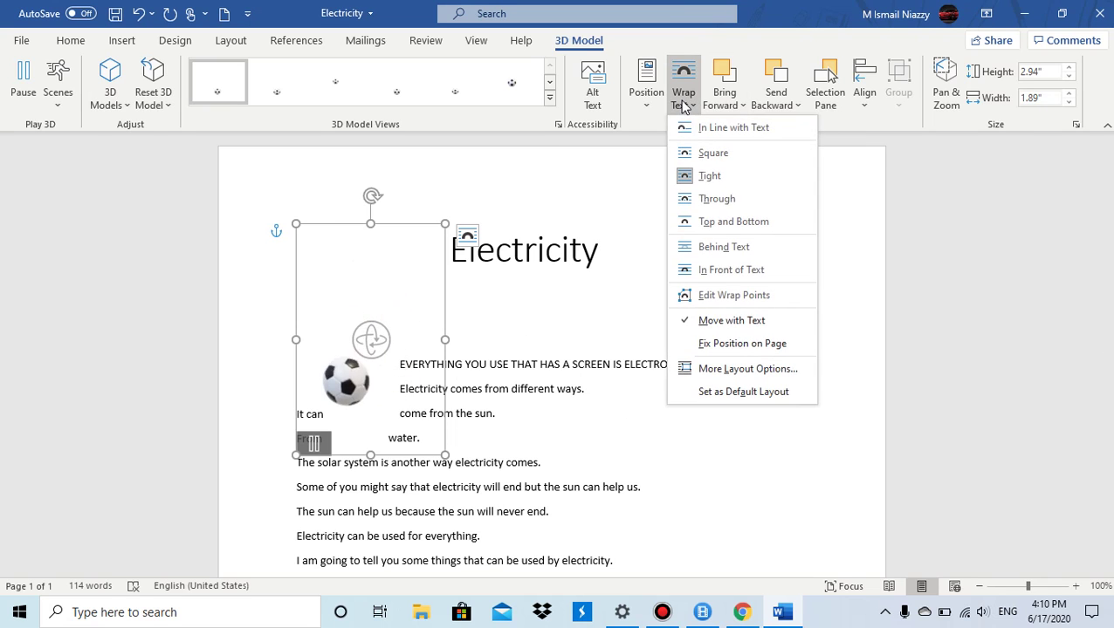
{"action": "left_click", "coordinate": [707, 368]}
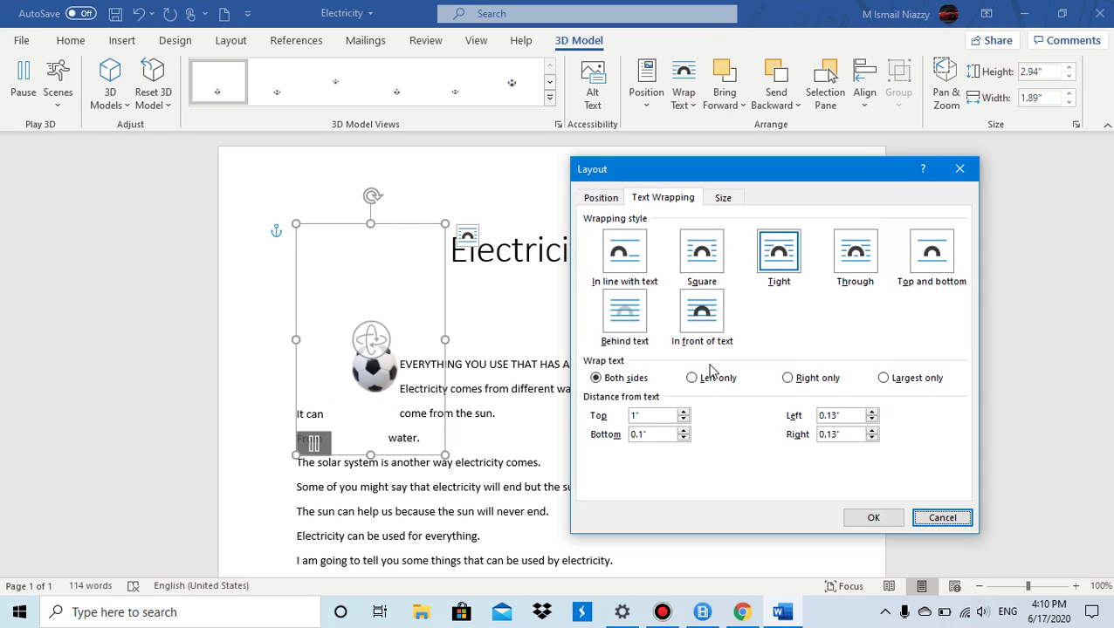
{"action": "left_click", "coordinate": [858, 258]}
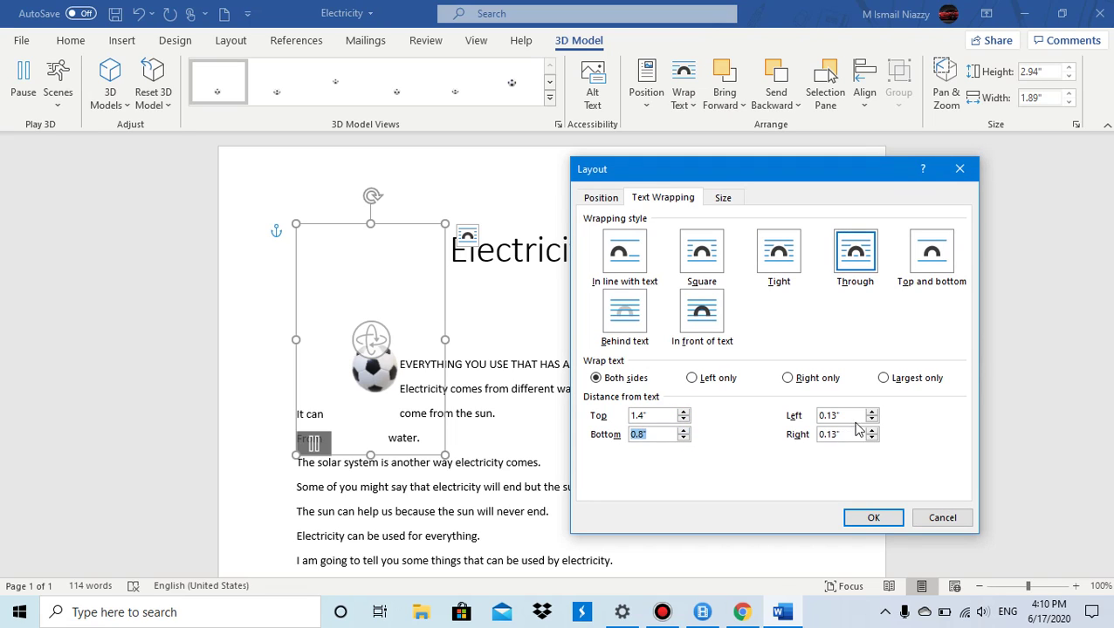
{"action": "left_click", "coordinate": [869, 517]}
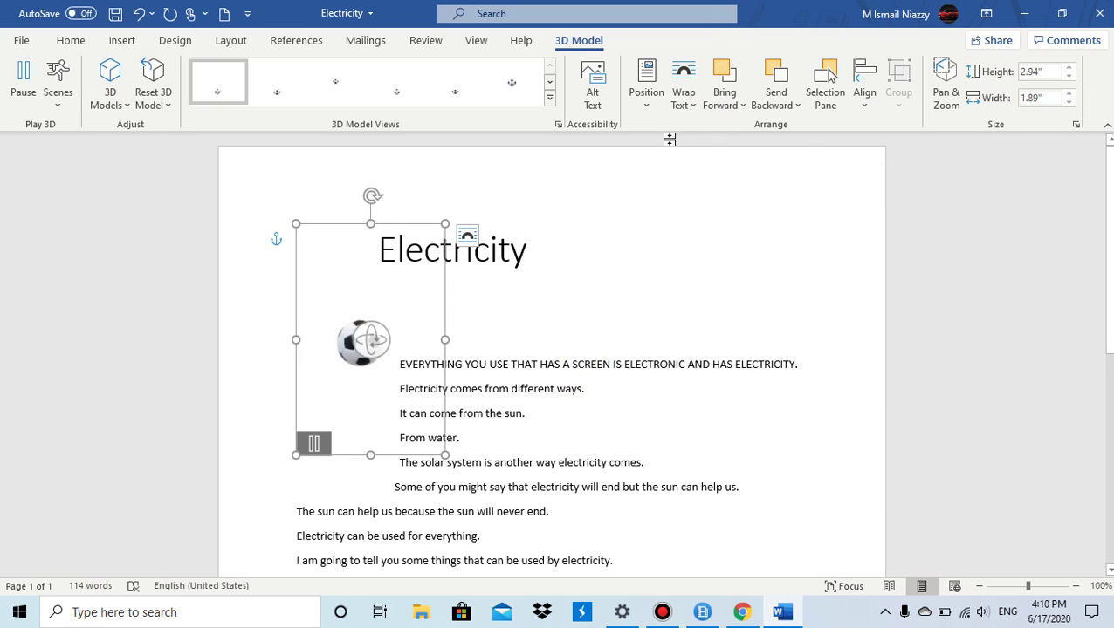
{"action": "left_click", "coordinate": [683, 98]}
Apply Top and bottom wrapping, pushing the Electricity text below the soccer ball.
{"action": "left_click", "coordinate": [708, 374]}
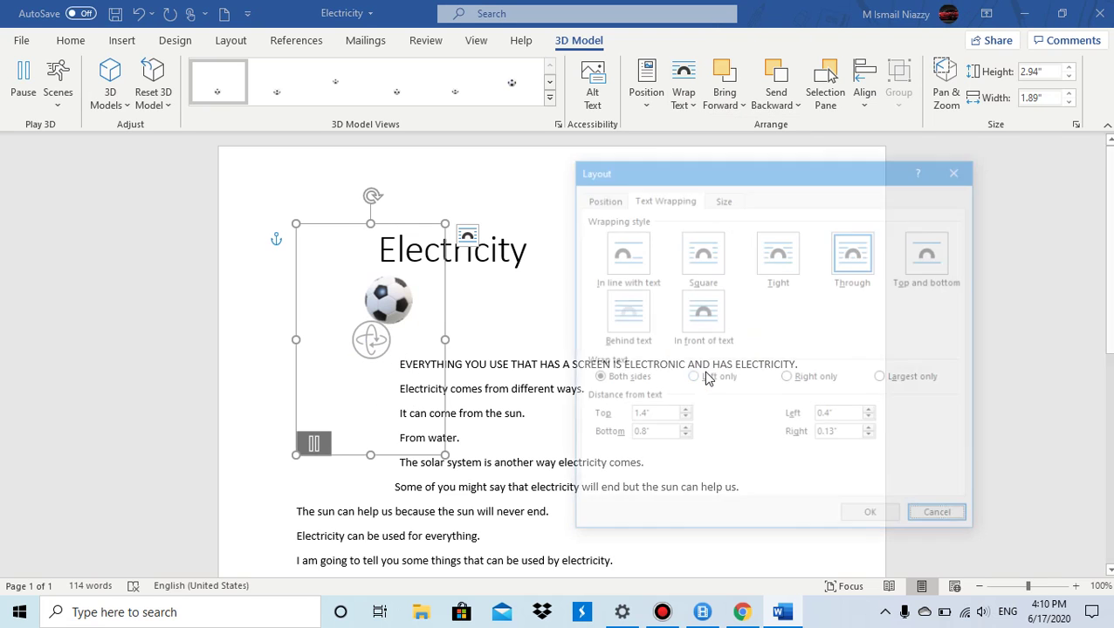
{"action": "left_click", "coordinate": [927, 272]}
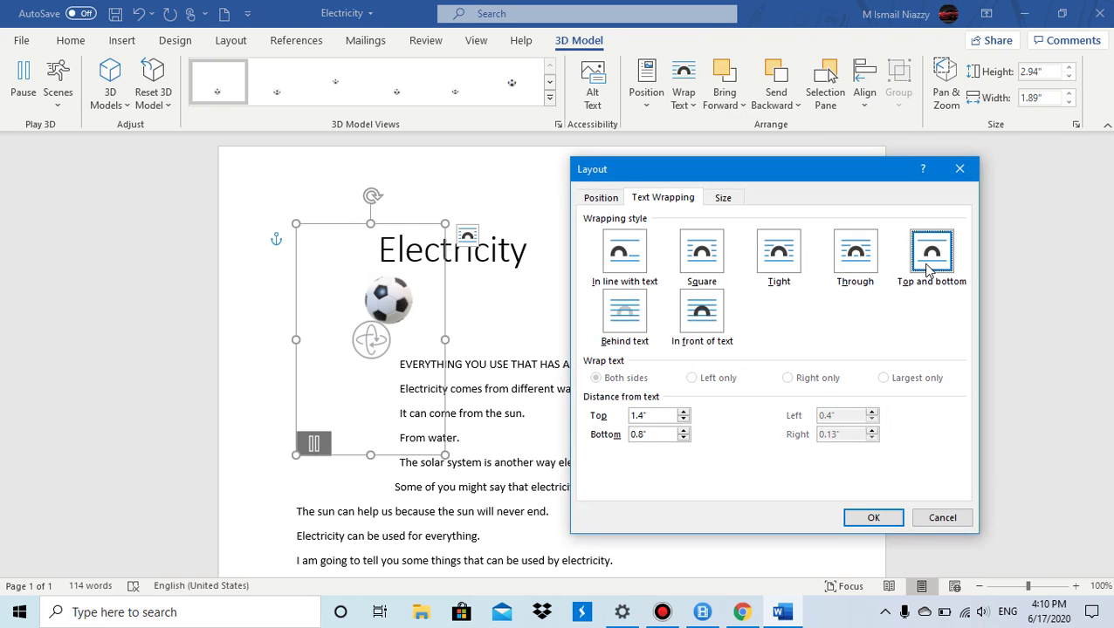
{"action": "left_click", "coordinate": [873, 518]}
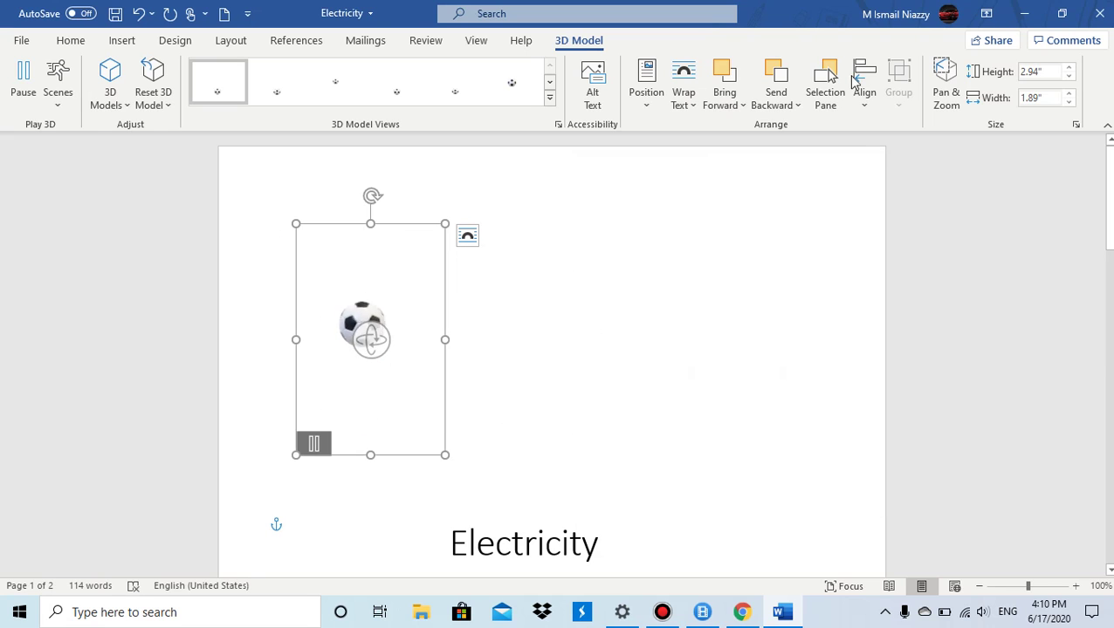
Select Behind text wrapping for the soccer ball in the Layout dialog.
{"action": "left_click", "coordinate": [682, 103]}
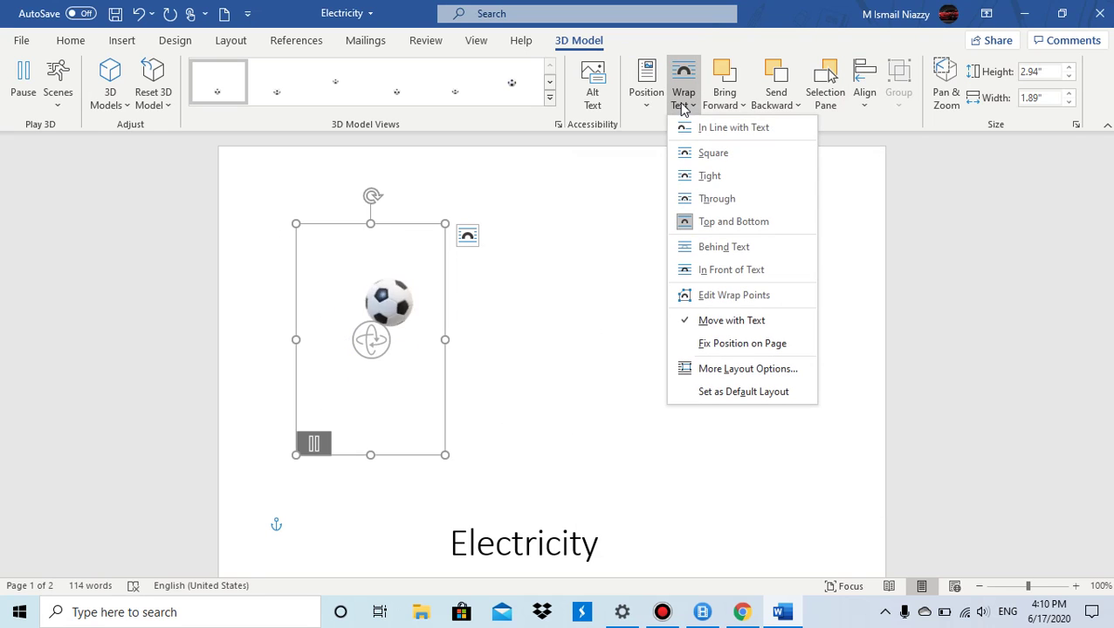
{"action": "left_click", "coordinate": [721, 368]}
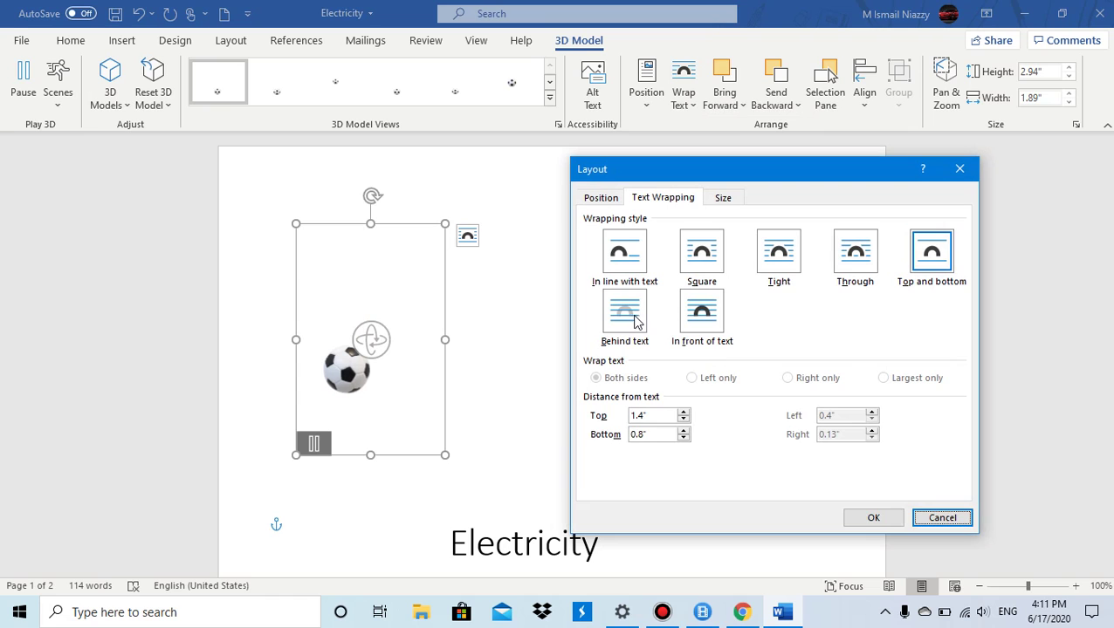
{"action": "left_click", "coordinate": [637, 323]}
Confirm Behind text wrapping and drag the soccer ball lower over the body text.
{"action": "left_click", "coordinate": [867, 519]}
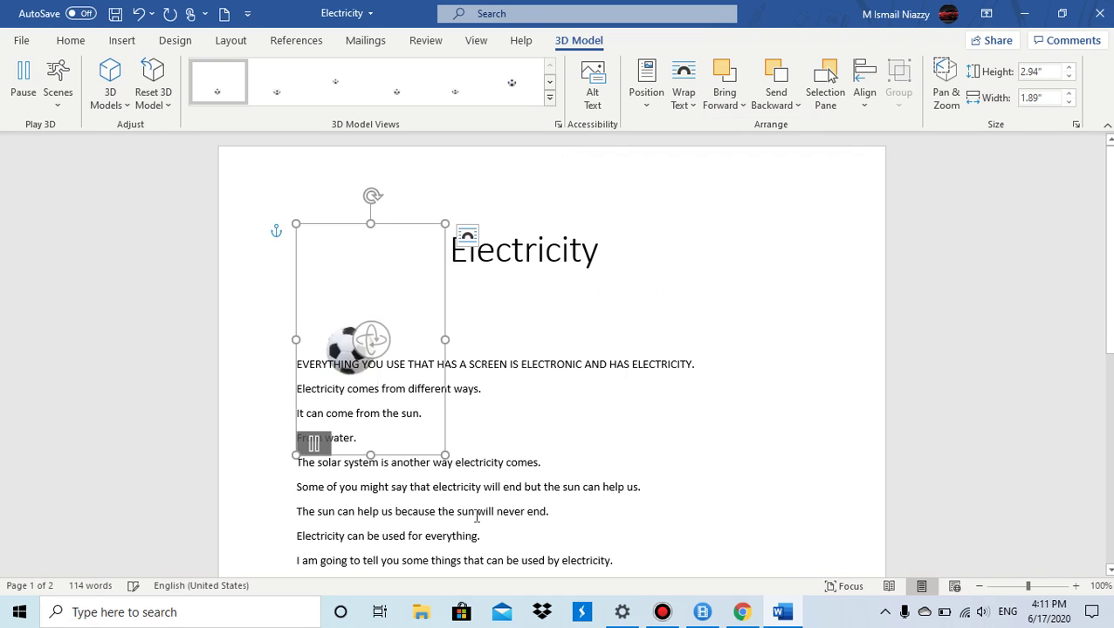
{"action": "left_click_drag", "start_coordinate": [297, 388], "coordinate": [454, 418]}
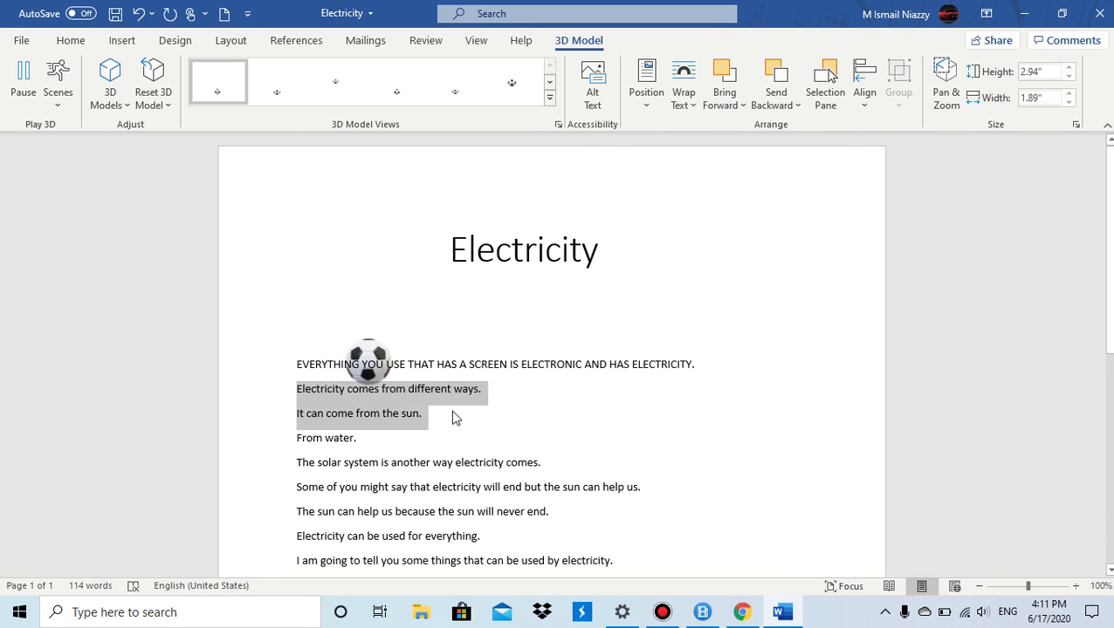
{"action": "left_click_drag", "start_coordinate": [397, 344], "coordinate": [366, 415]}
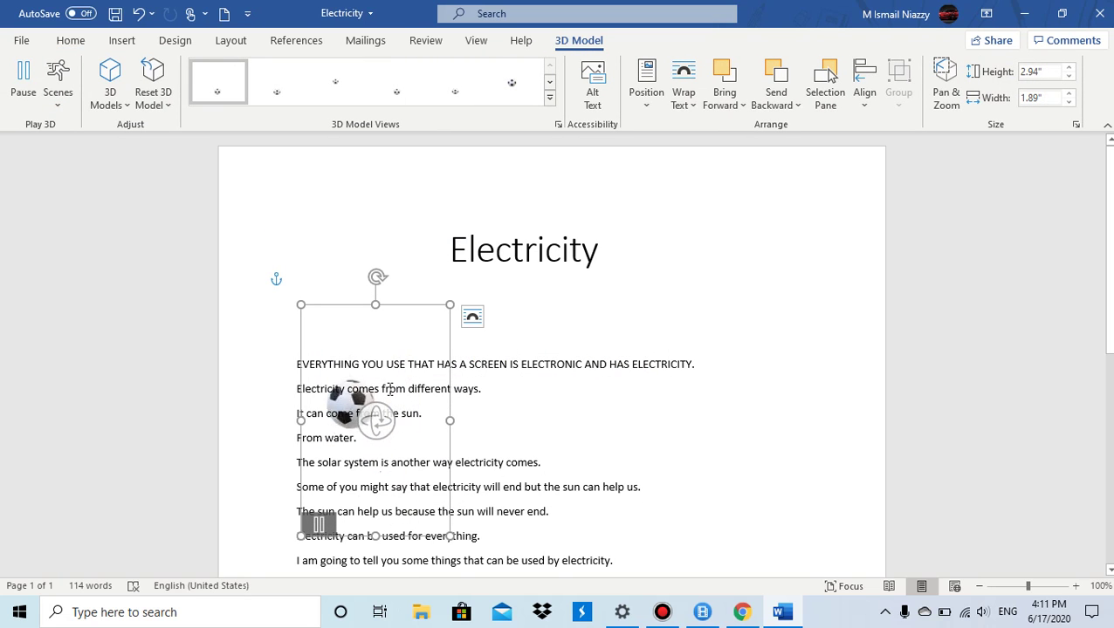
Apply In front of text wrapping, drag the ball right into the paragraphs, then deselect it.
{"action": "left_click", "coordinate": [690, 102]}
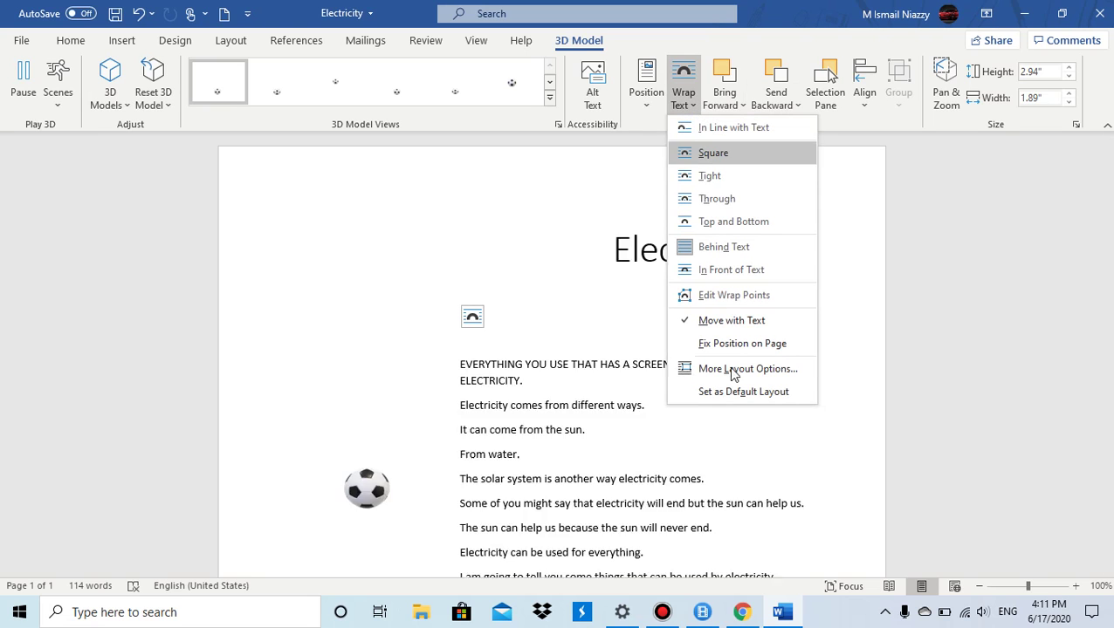
{"action": "left_click", "coordinate": [707, 367]}
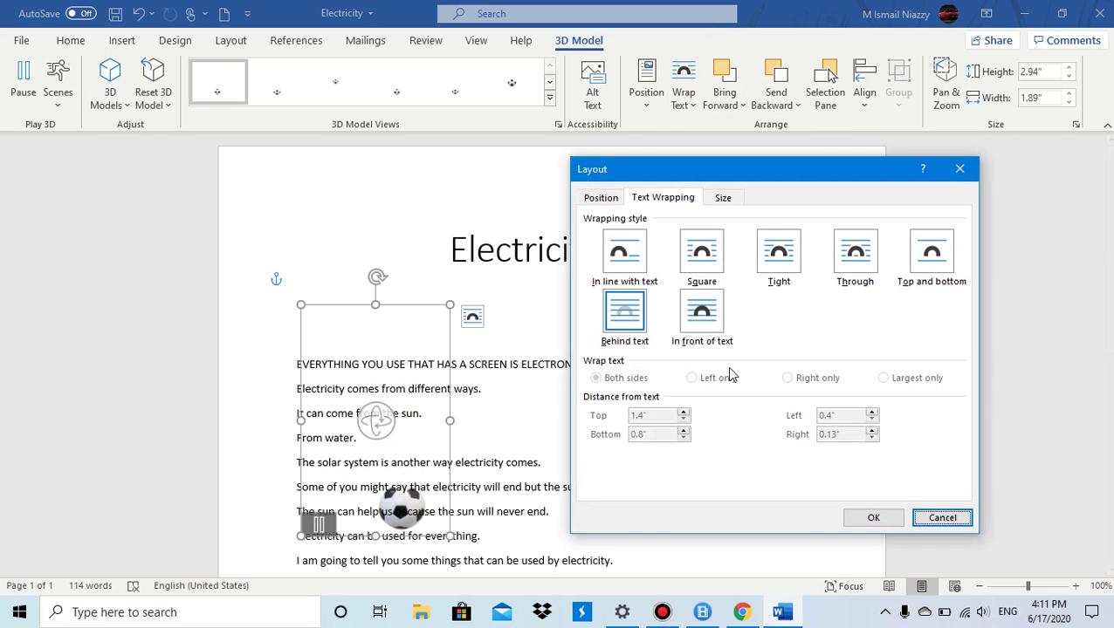
{"action": "left_click", "coordinate": [694, 306]}
{"action": "left_click", "coordinate": [870, 517]}
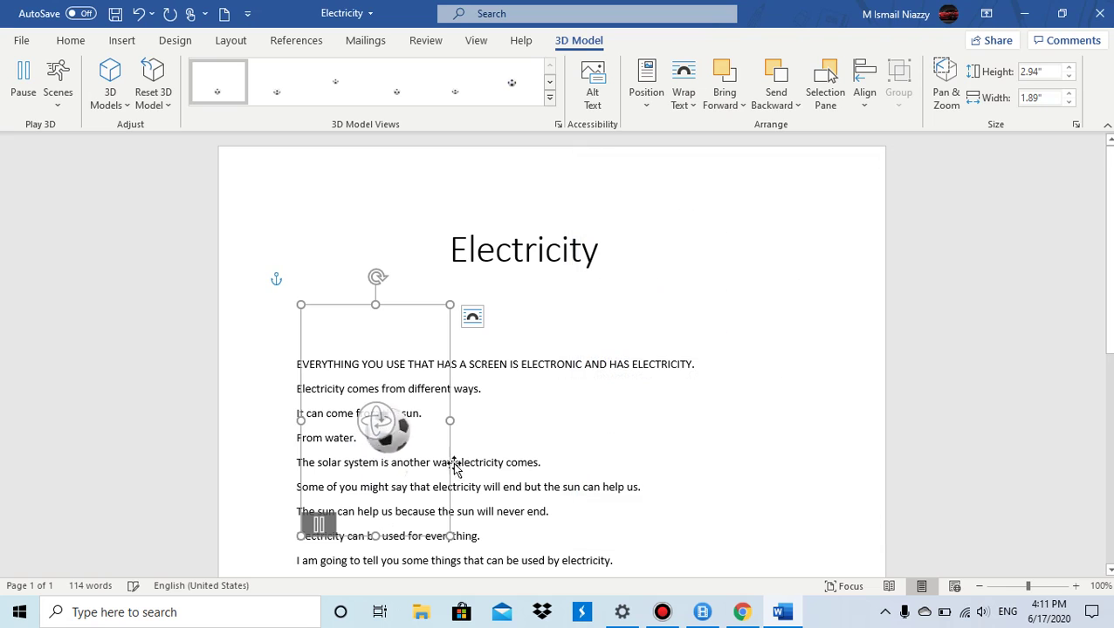
{"action": "left_click_drag", "start_coordinate": [404, 475], "coordinate": [498, 490]}
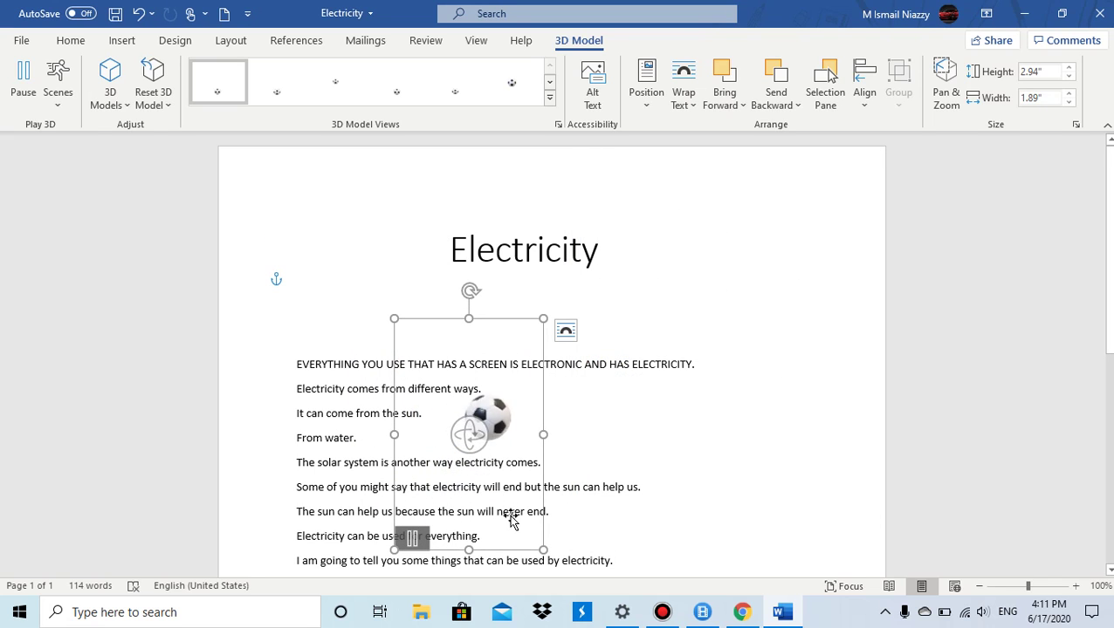
{"action": "left_click", "coordinate": [686, 453]}
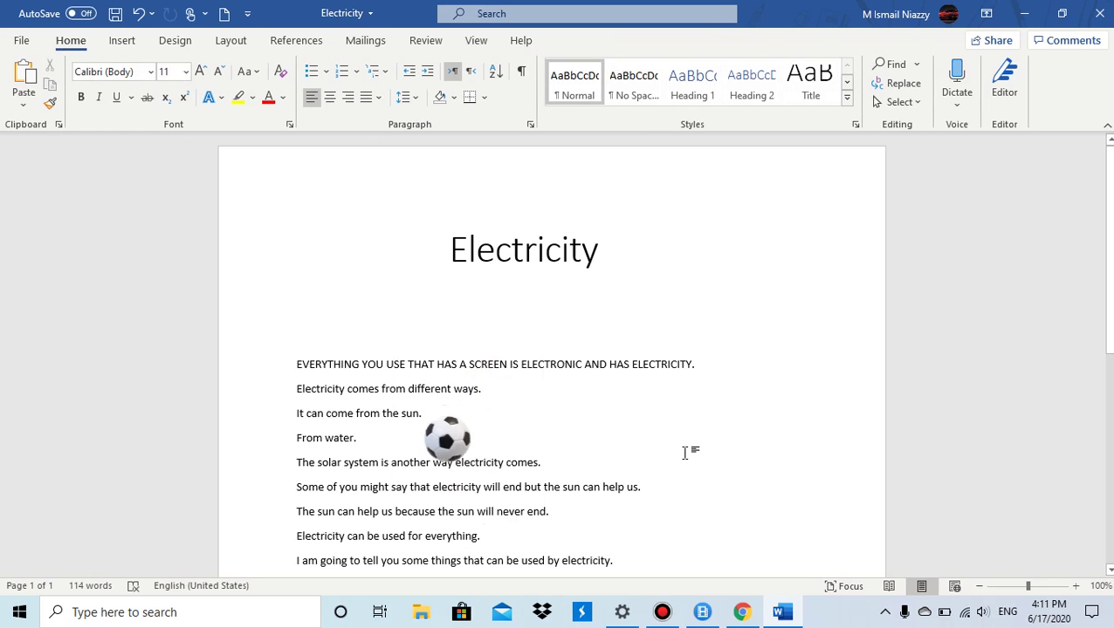